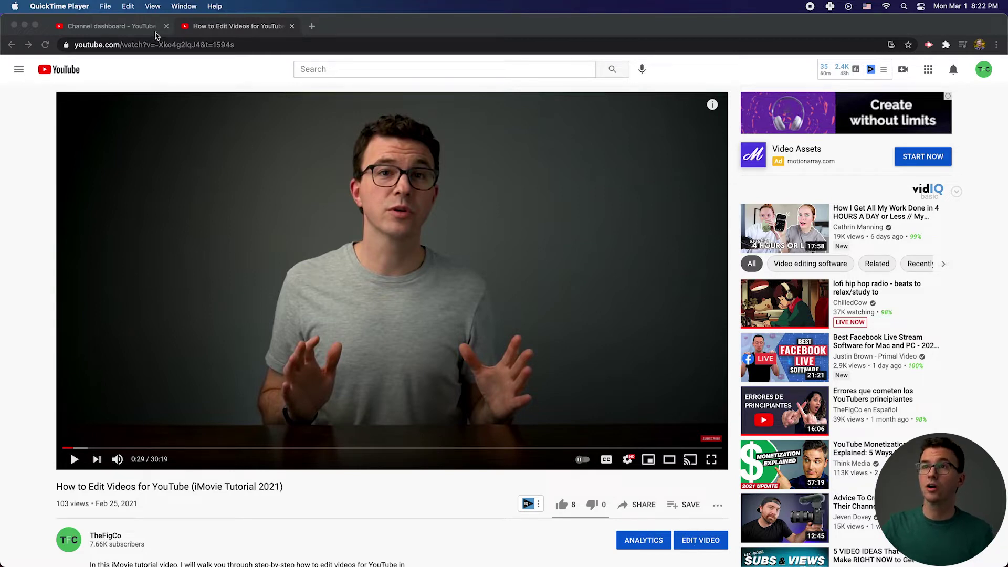
# Open the iMovie tutorial video's details from the channel's Content list and launch its Video editor.
pyautogui.click(135, 26)
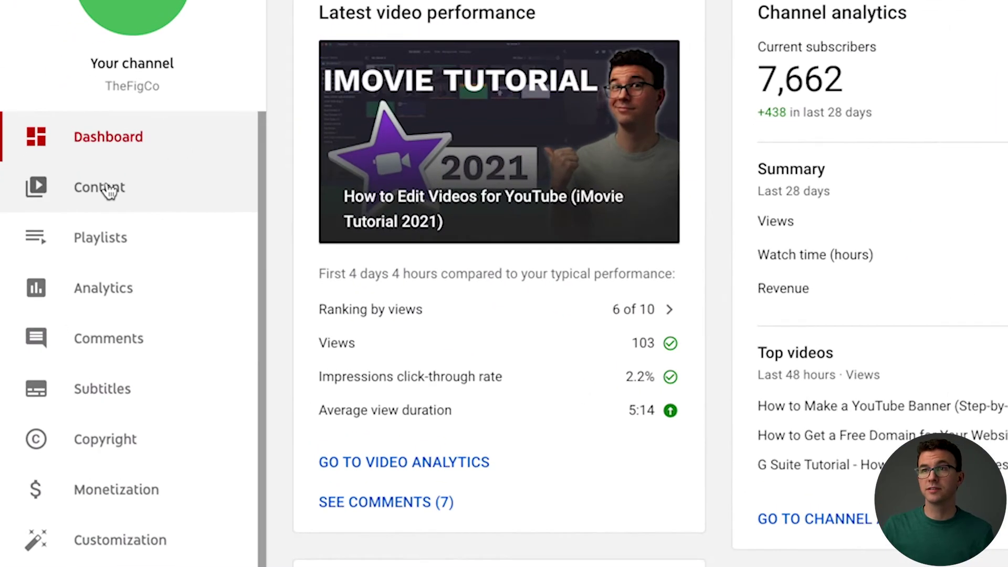
pyautogui.click(108, 189)
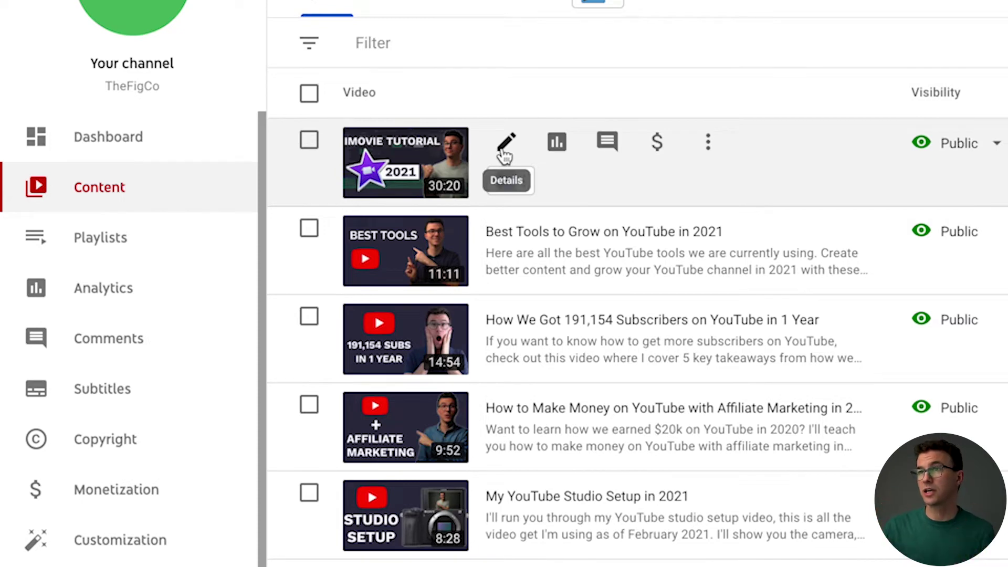
pyautogui.click(503, 150)
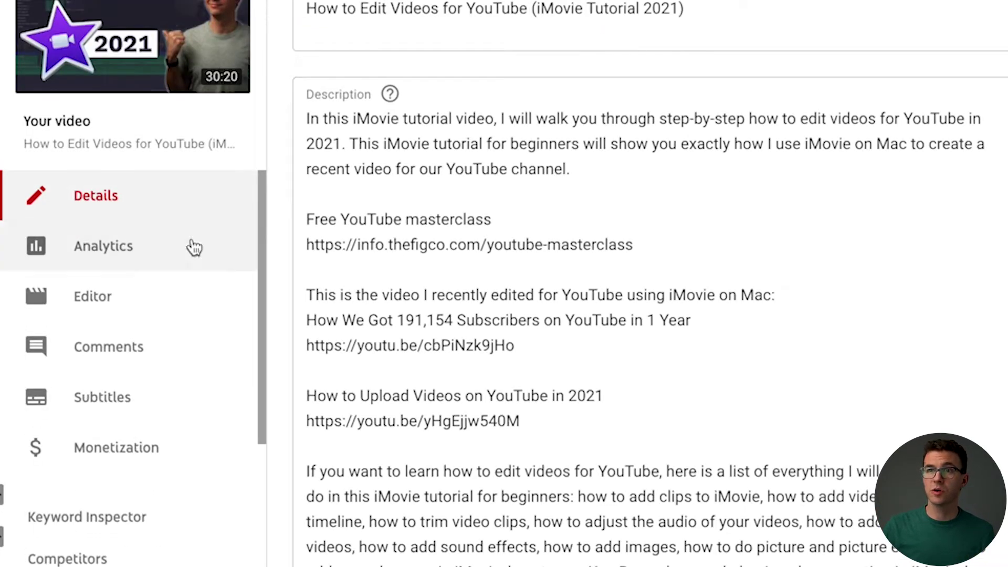
pyautogui.click(119, 309)
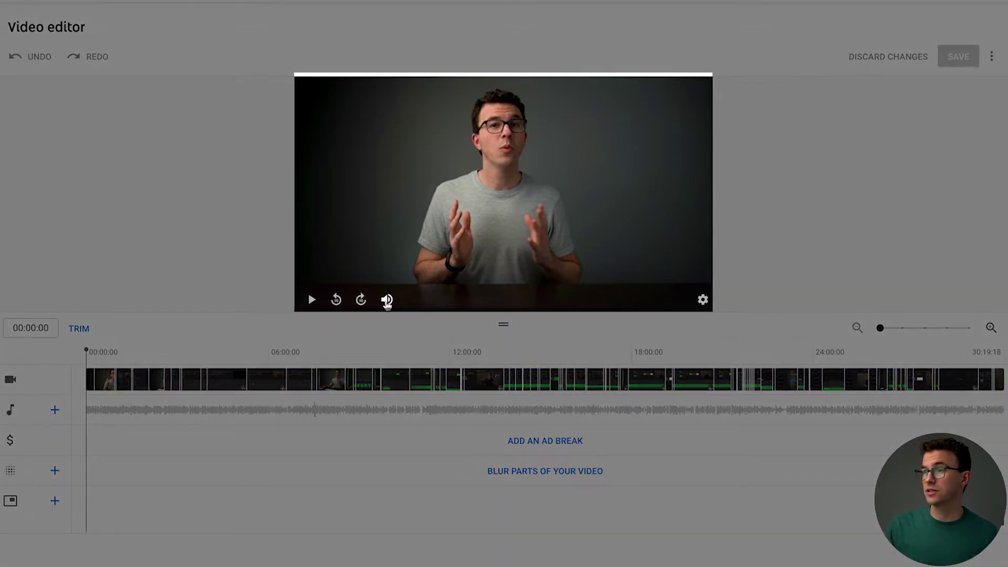
# View the player's playback Speed options in the editor, then close them.
pyautogui.click(703, 299)
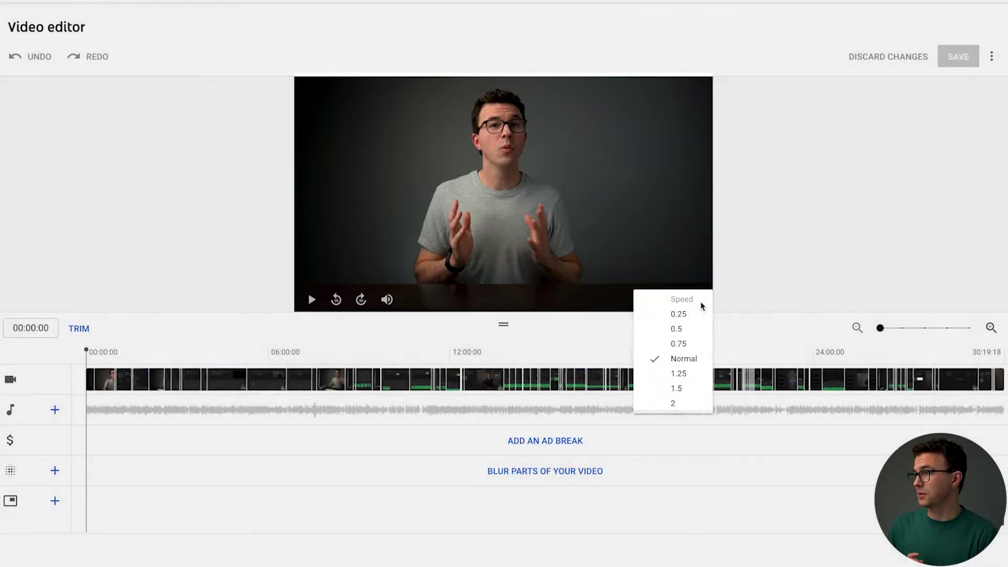
pyautogui.click(753, 330)
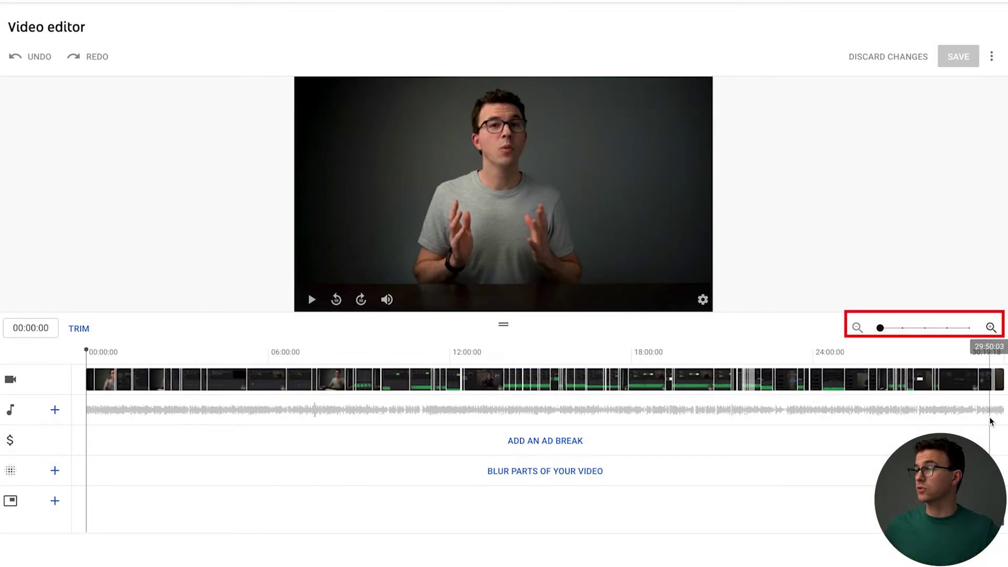
pyautogui.scroll(-1, 992, 421)
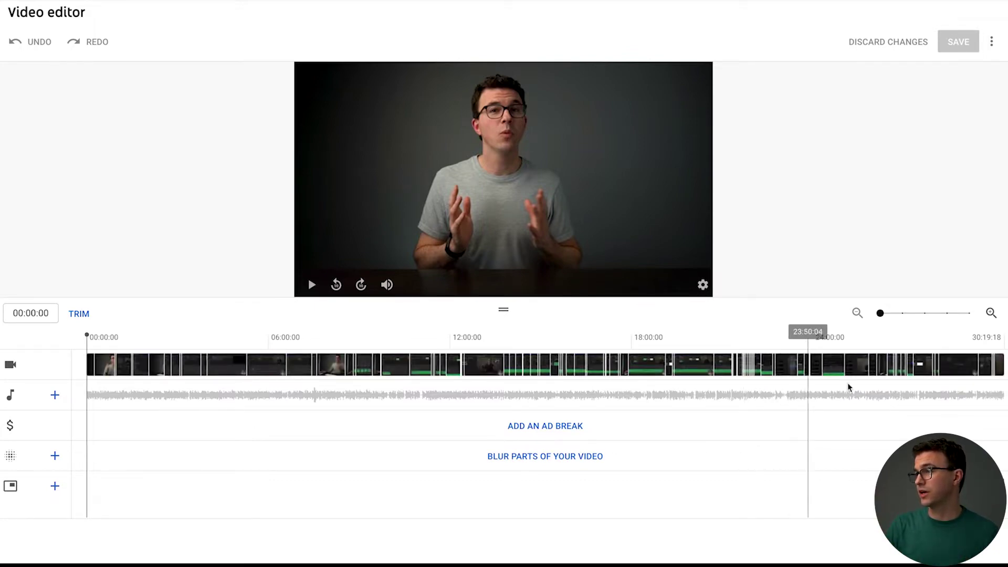
pyautogui.click(970, 314)
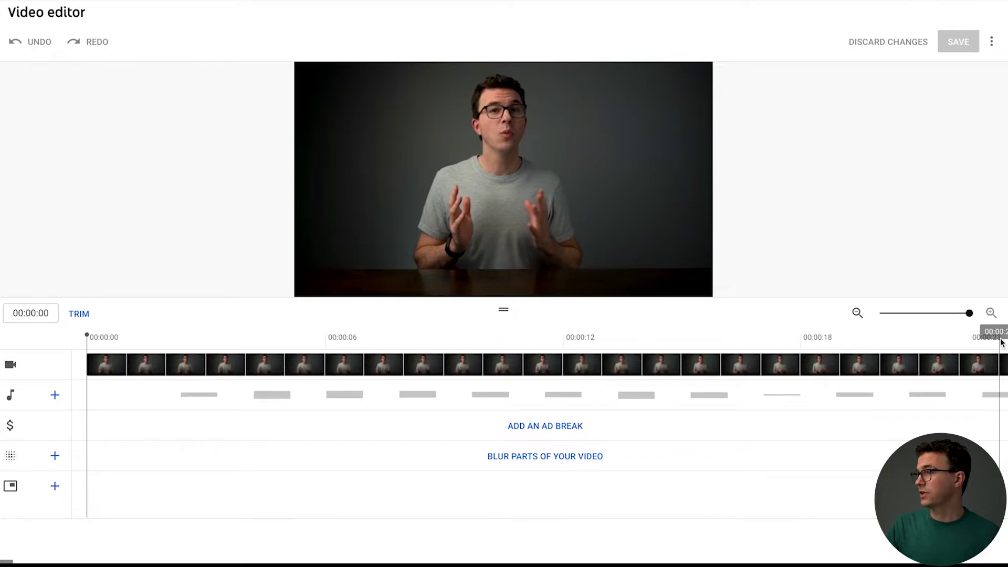
pyautogui.click(925, 313)
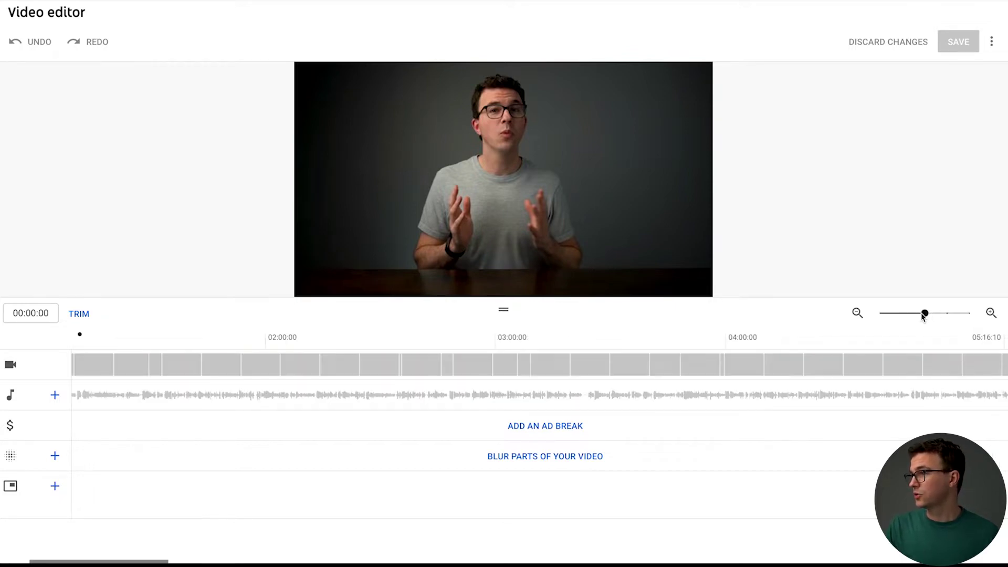
pyautogui.click(888, 314)
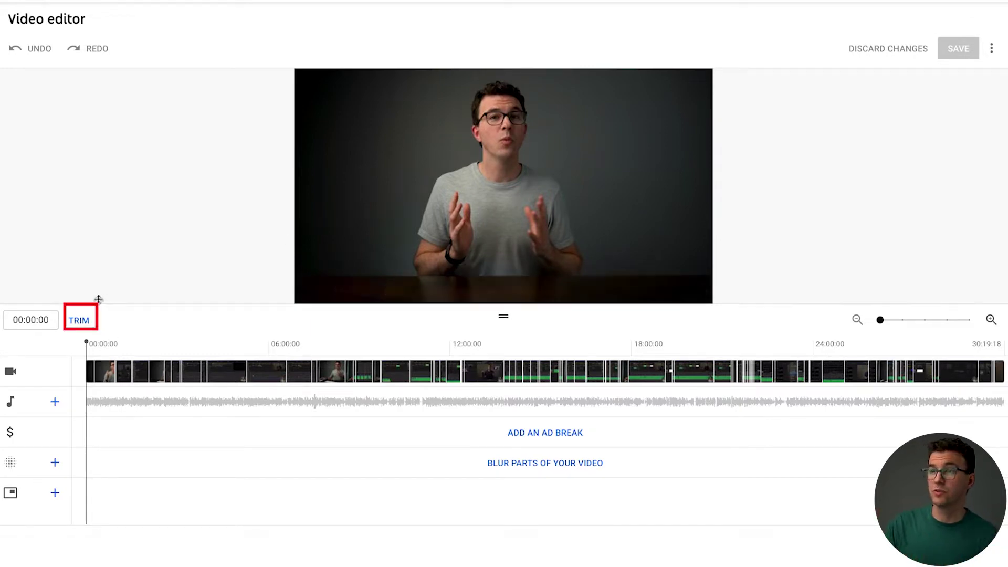
pyautogui.click(79, 320)
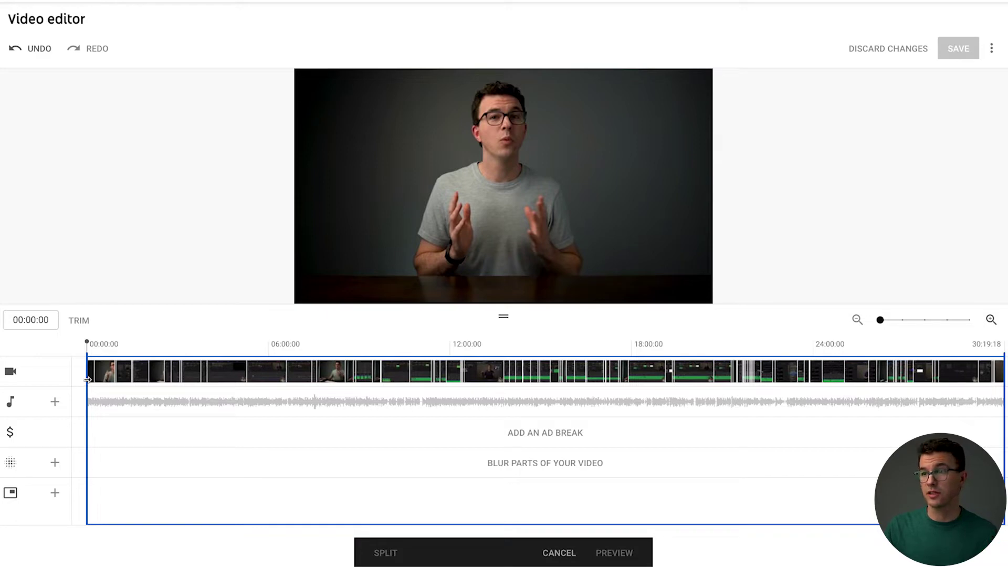
# Trim a few seconds off the video's opening and its ending.
pyautogui.moveTo(88, 379); pyautogui.dragTo(106, 380)
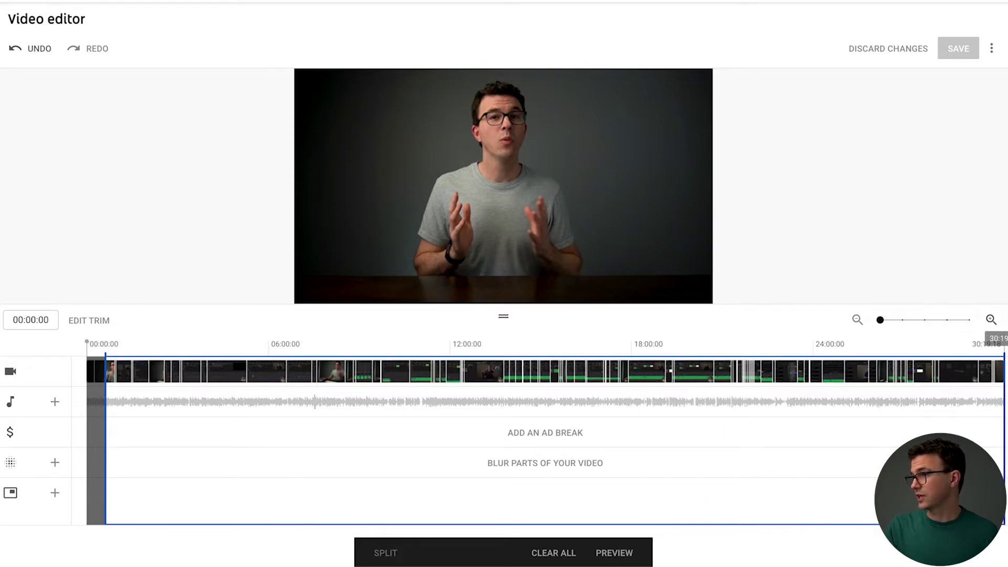
pyautogui.moveTo(1003, 433); pyautogui.dragTo(978, 433)
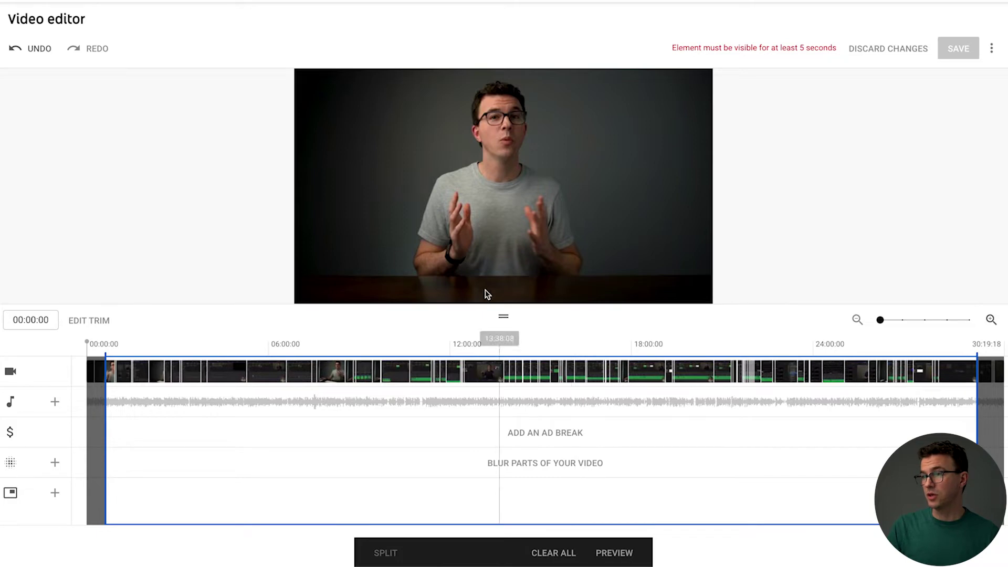
# Split the video at 11:04 and mark the preceding half-minute stretch for removal.
pyautogui.click(413, 344)
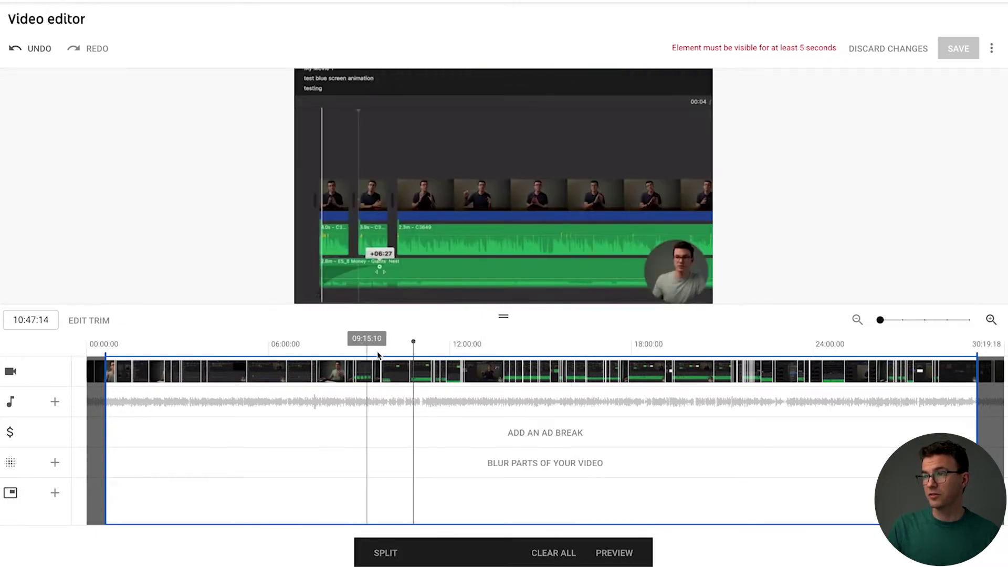
pyautogui.click(927, 322)
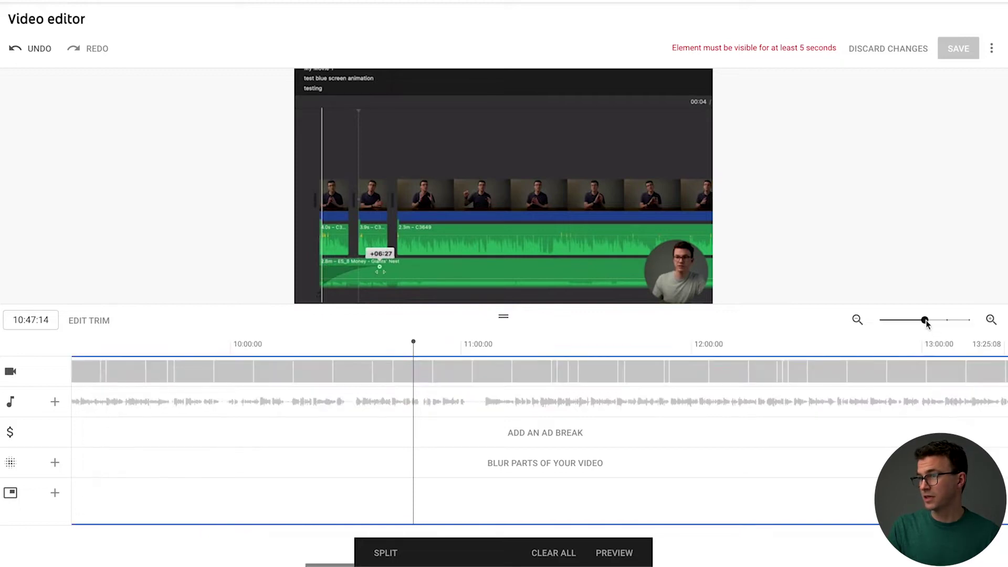
pyautogui.click(478, 342)
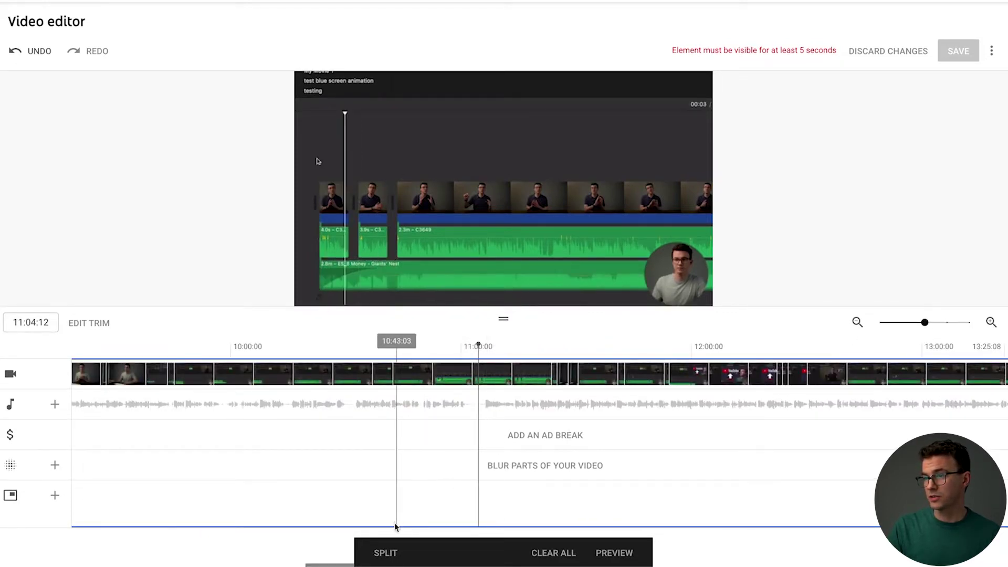
pyautogui.click(388, 551)
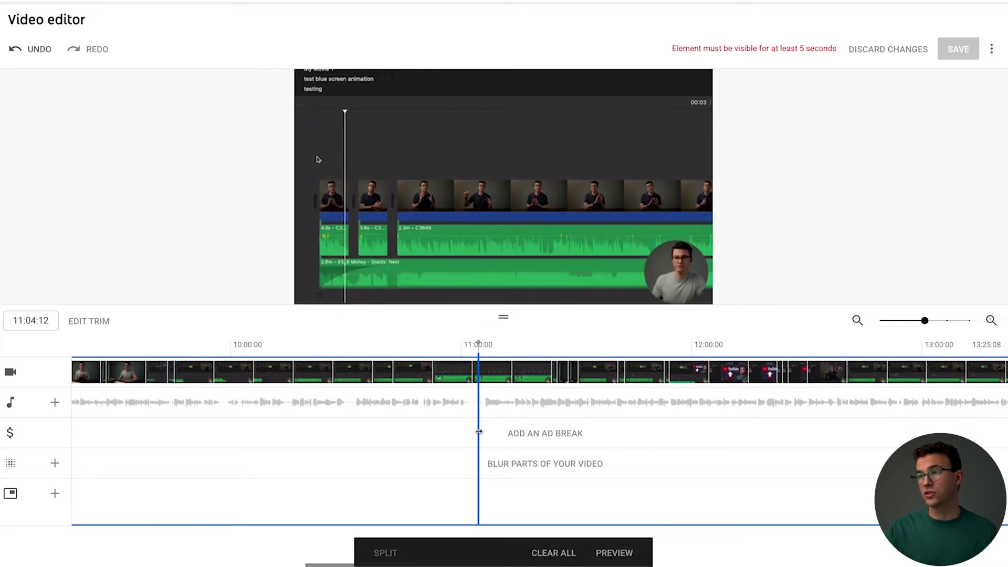
pyautogui.moveTo(478, 431); pyautogui.dragTo(350, 421)
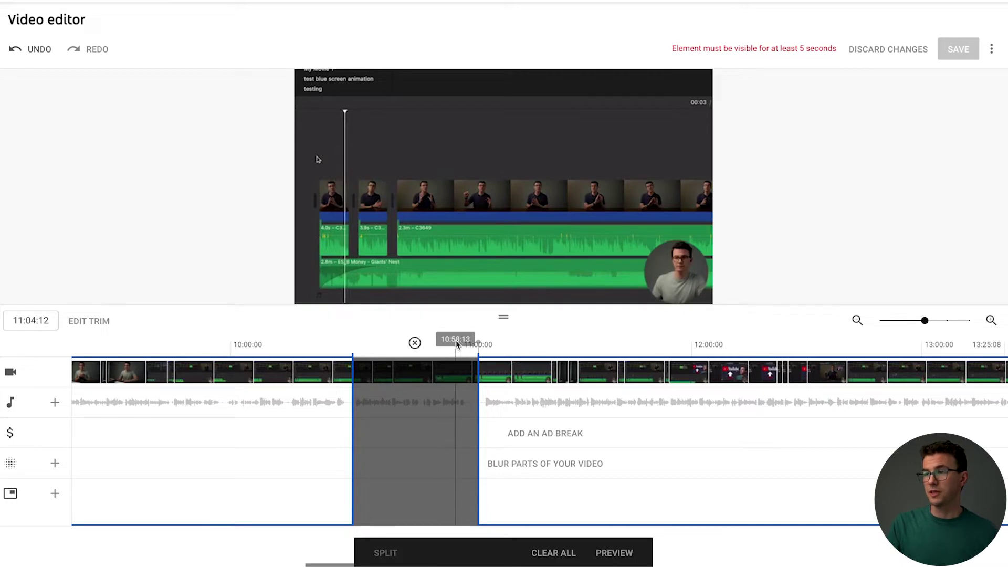
pyautogui.click(903, 321)
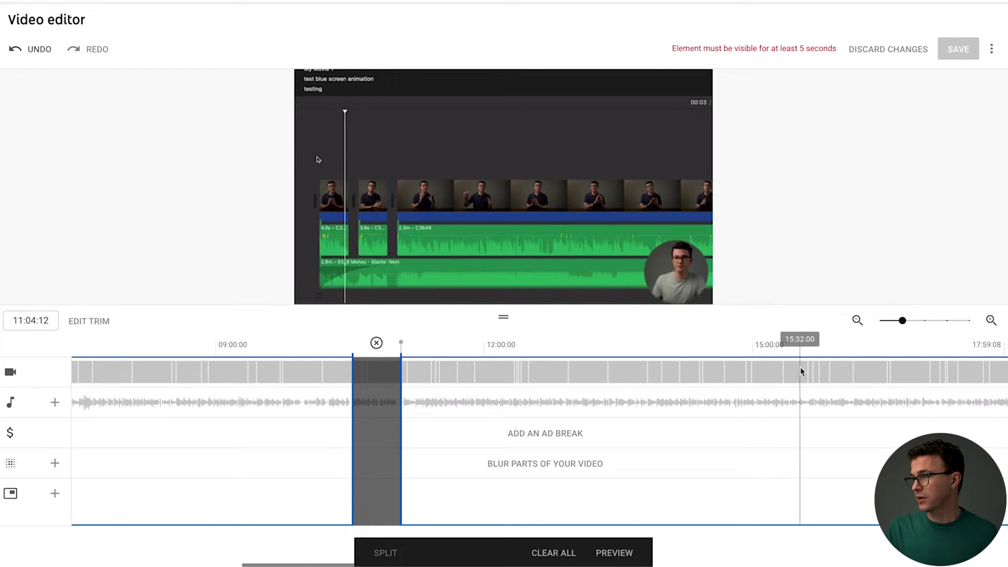
# Split the video at 15:03 and mark the section up to about 15:10 for removal.
pyautogui.click(761, 372)
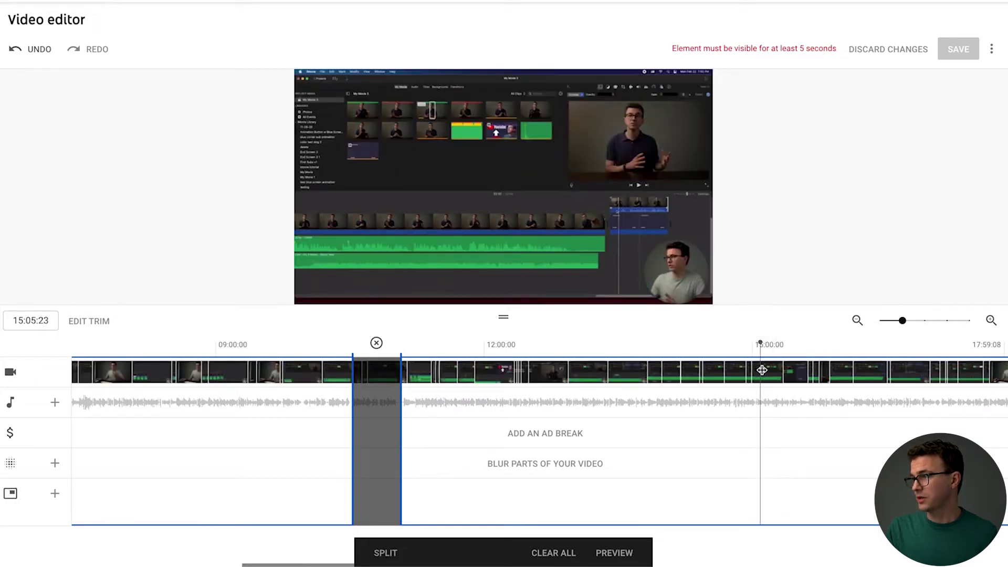
pyautogui.click(947, 321)
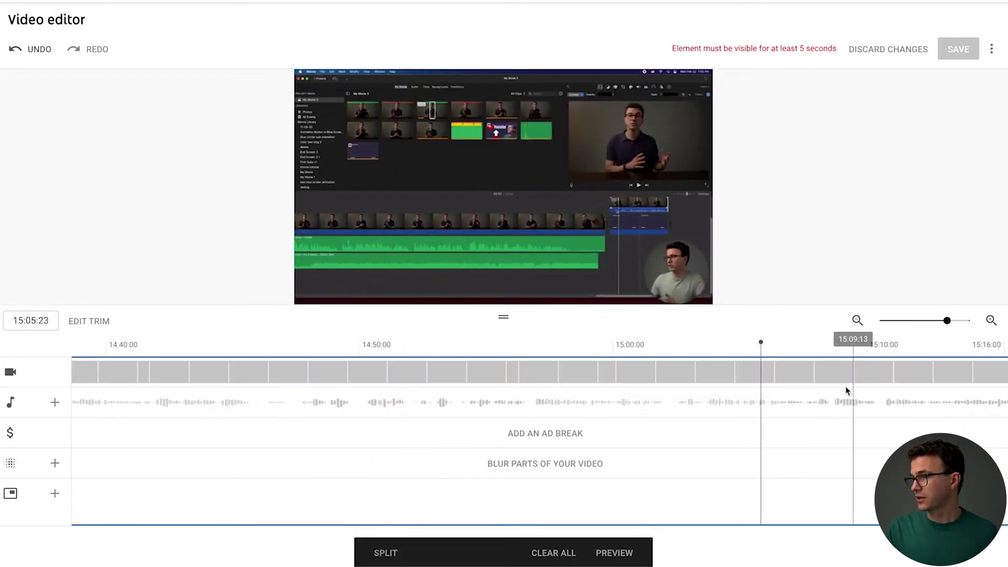
pyautogui.click(709, 402)
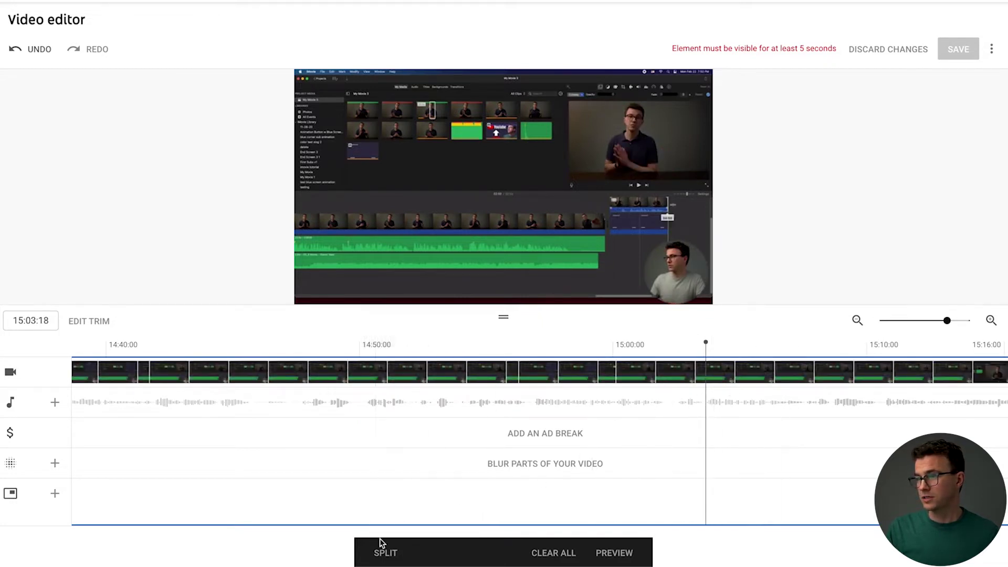
pyautogui.click(383, 554)
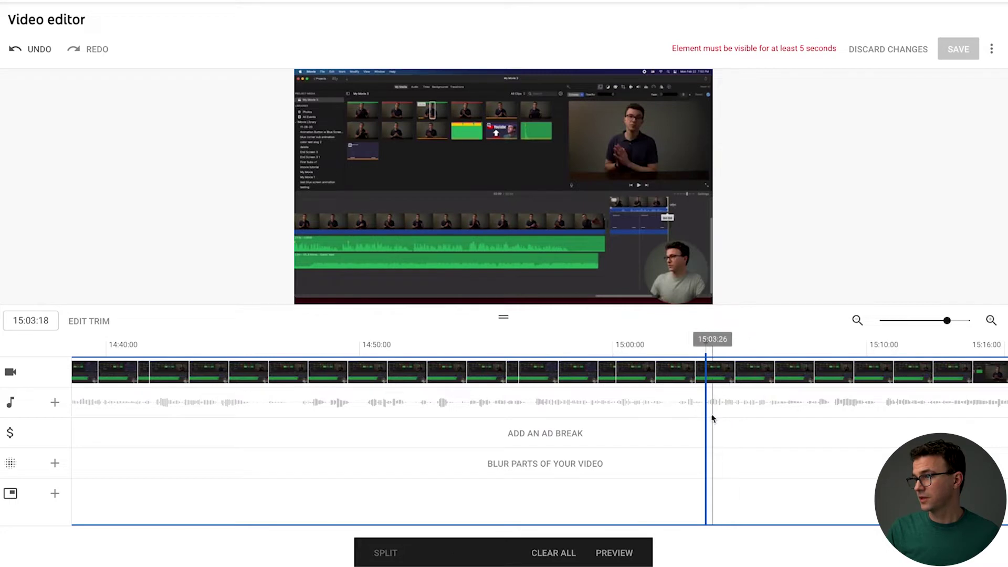
pyautogui.moveTo(707, 415); pyautogui.dragTo(880, 419)
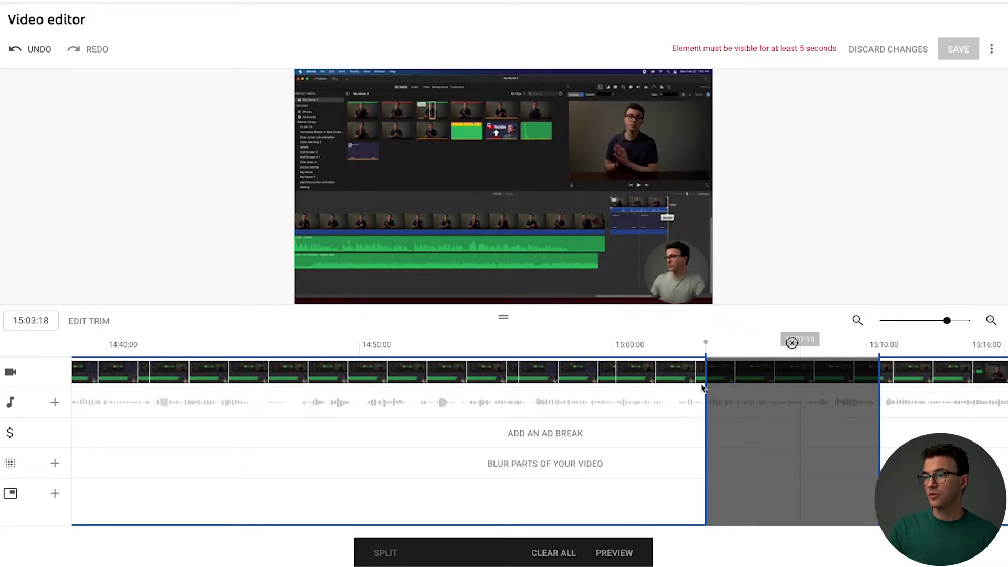
pyautogui.moveTo(623, 563)
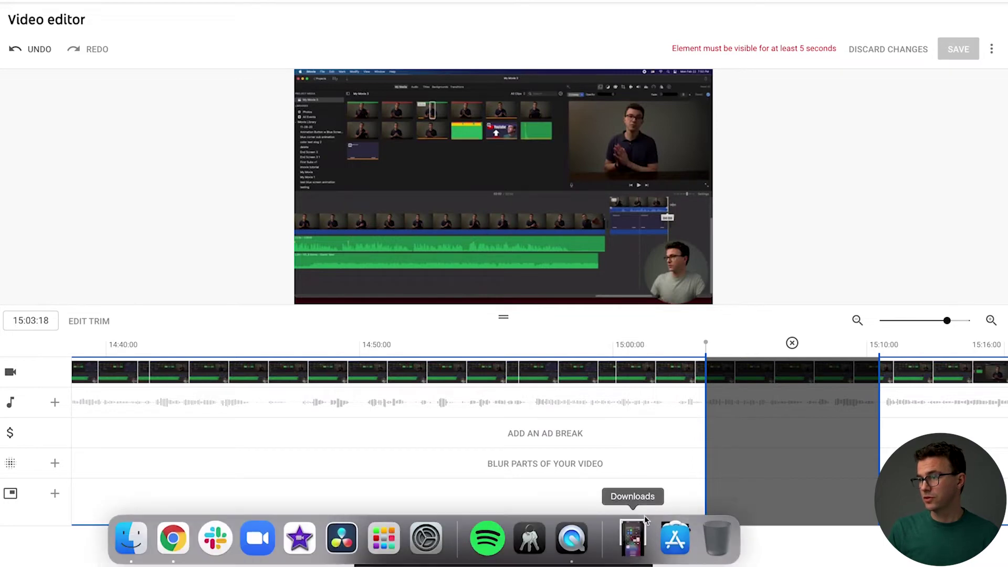
pyautogui.click(611, 550)
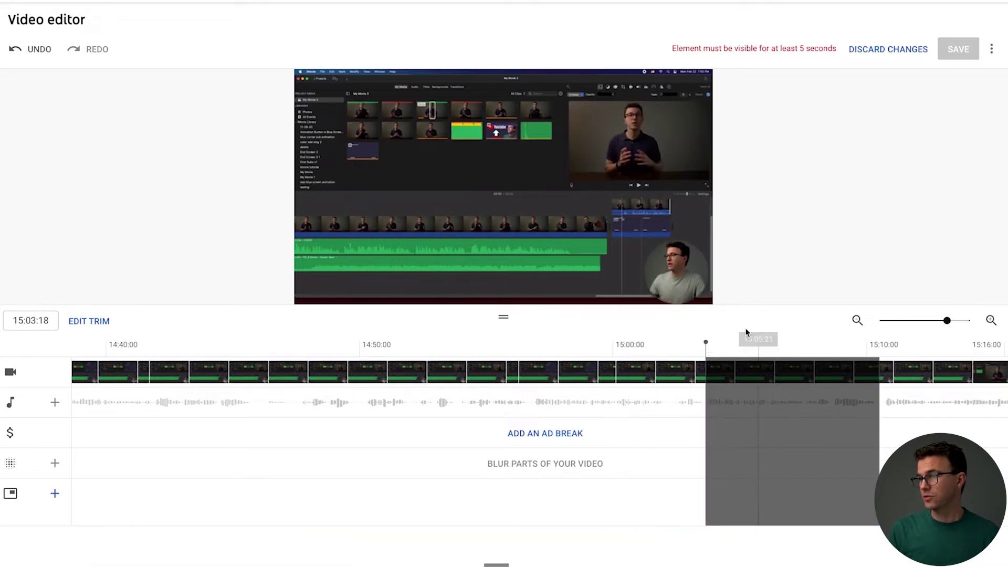
pyautogui.click(694, 340)
pyautogui.press('space')
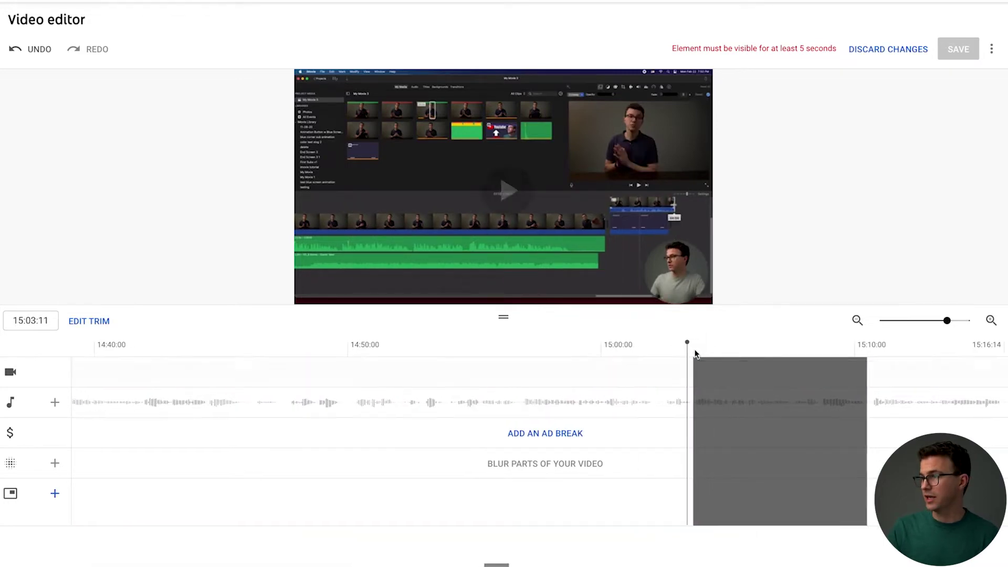
pyautogui.press('space')
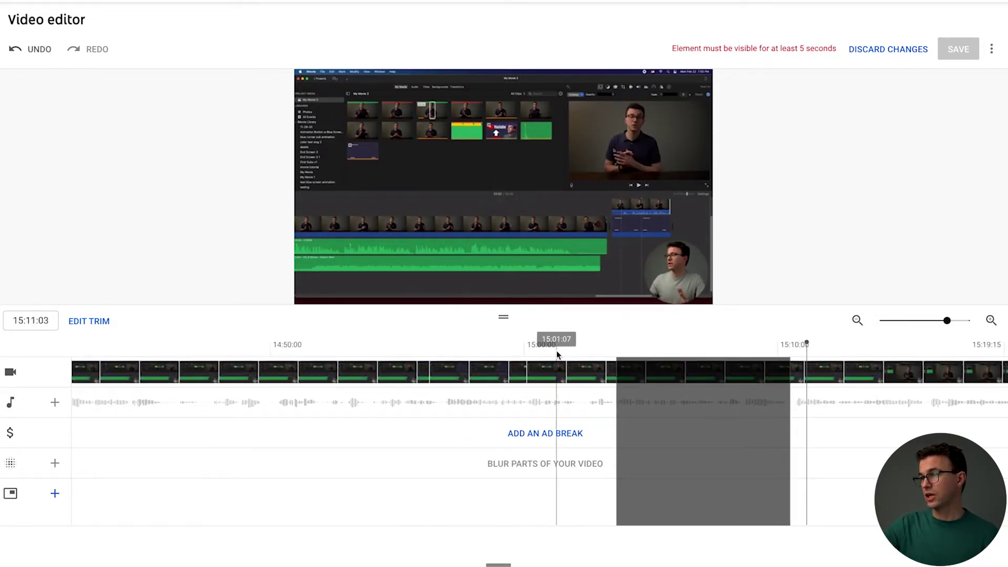
pyautogui.hscroll(10, 557, 367)
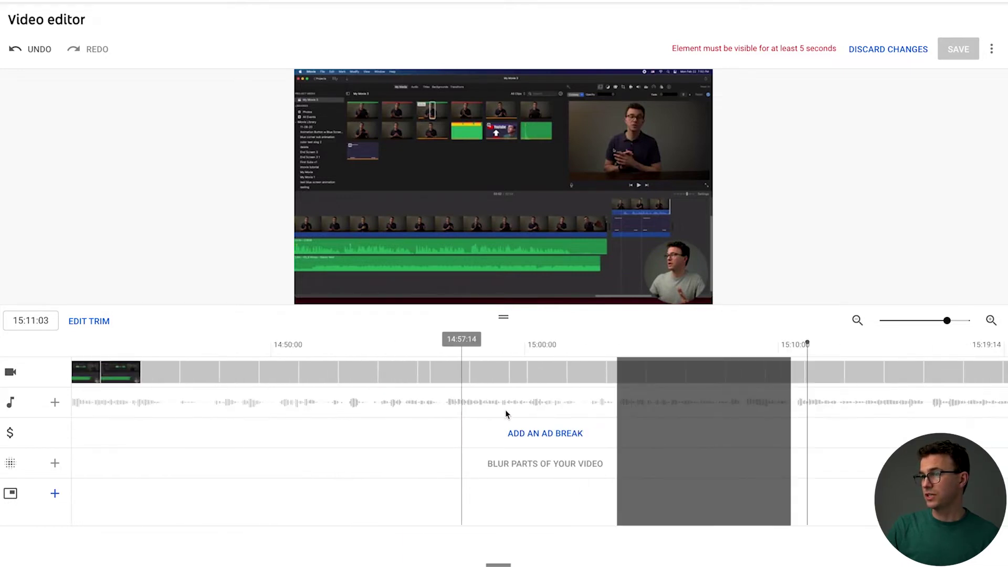
pyautogui.hscroll(-10, 659, 387)
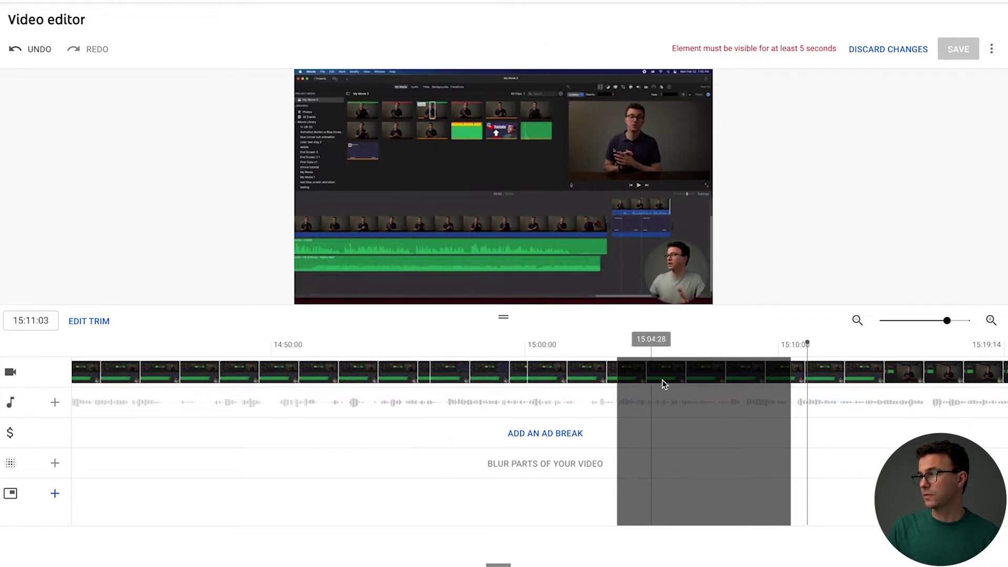
pyautogui.hscroll(-3, 664, 382)
# Remove the 15:00 split and the start trim, then preview and inspect the 5-second visibility error.
pyautogui.click(32, 49)
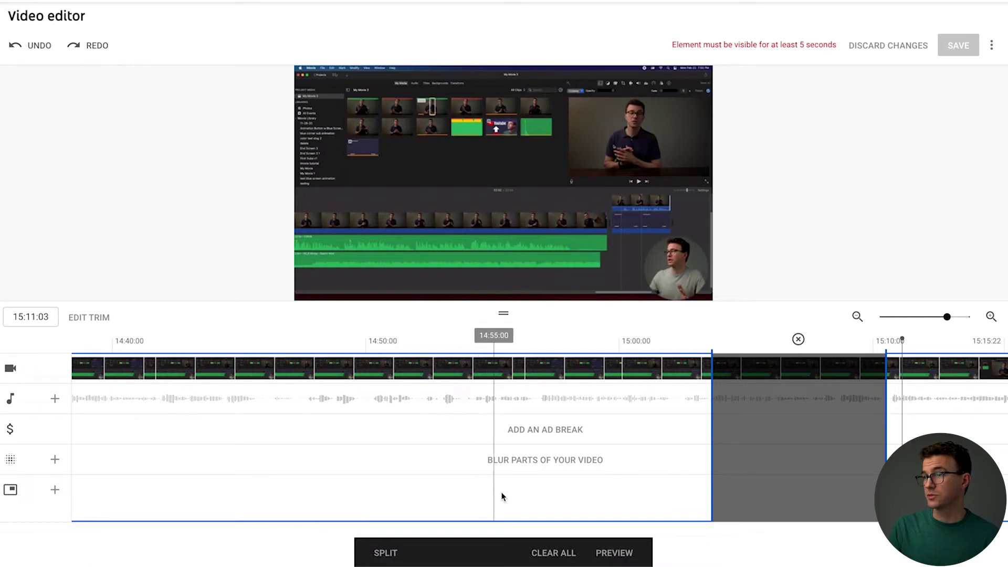
pyautogui.click(882, 318)
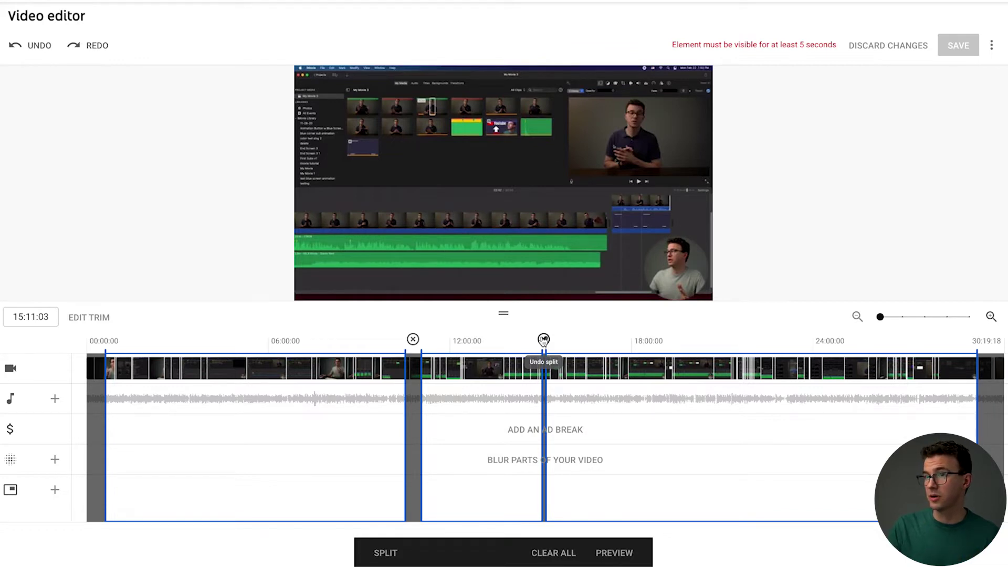
pyautogui.click(543, 340)
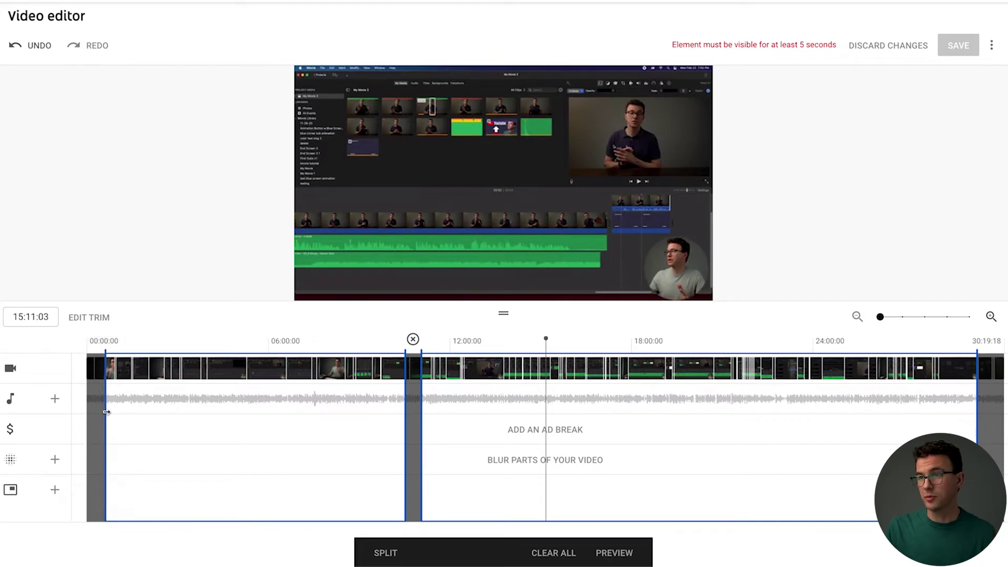
pyautogui.moveTo(106, 412); pyautogui.dragTo(69, 413)
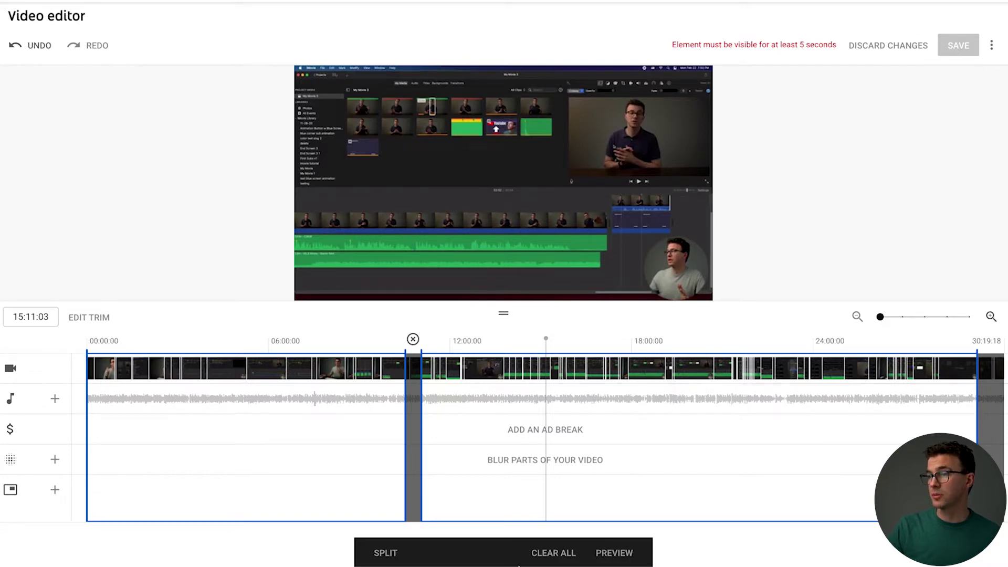
pyautogui.click(613, 553)
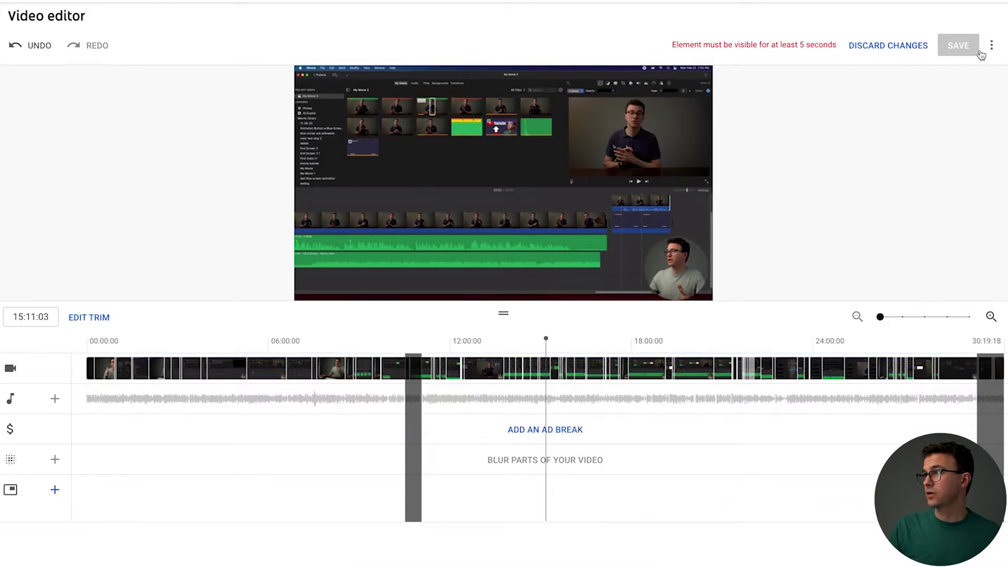
pyautogui.moveTo(691, 46); pyautogui.dragTo(834, 48)
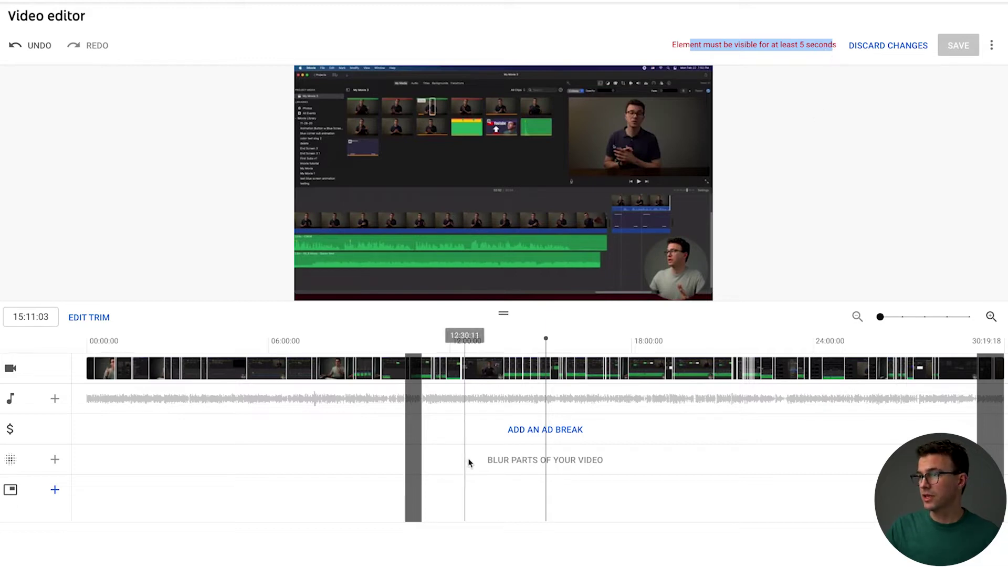
# Extend the kept video to its very end and preview the result again.
pyautogui.click(39, 50)
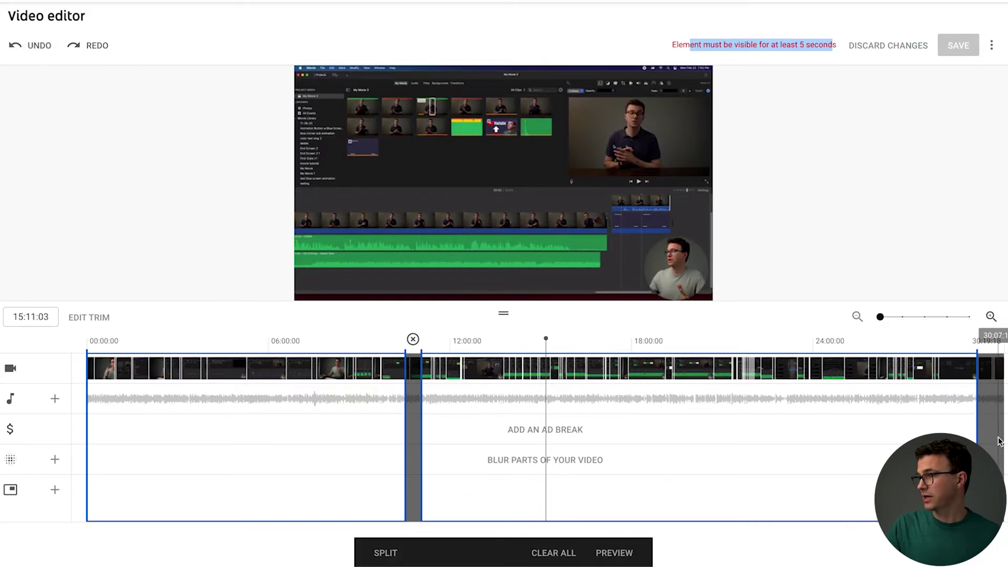
pyautogui.moveTo(975, 440); pyautogui.dragTo(1004, 440)
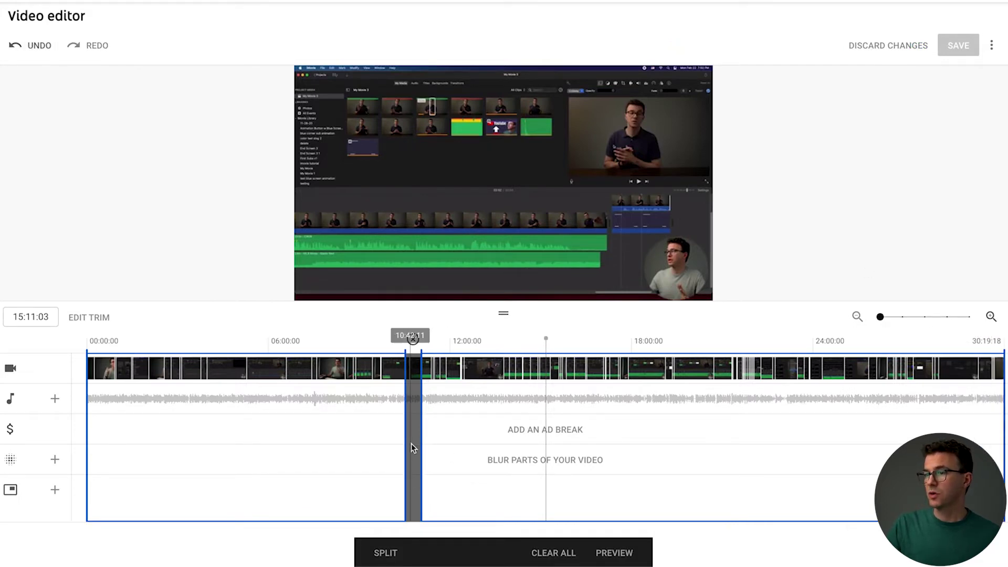
pyautogui.click(609, 553)
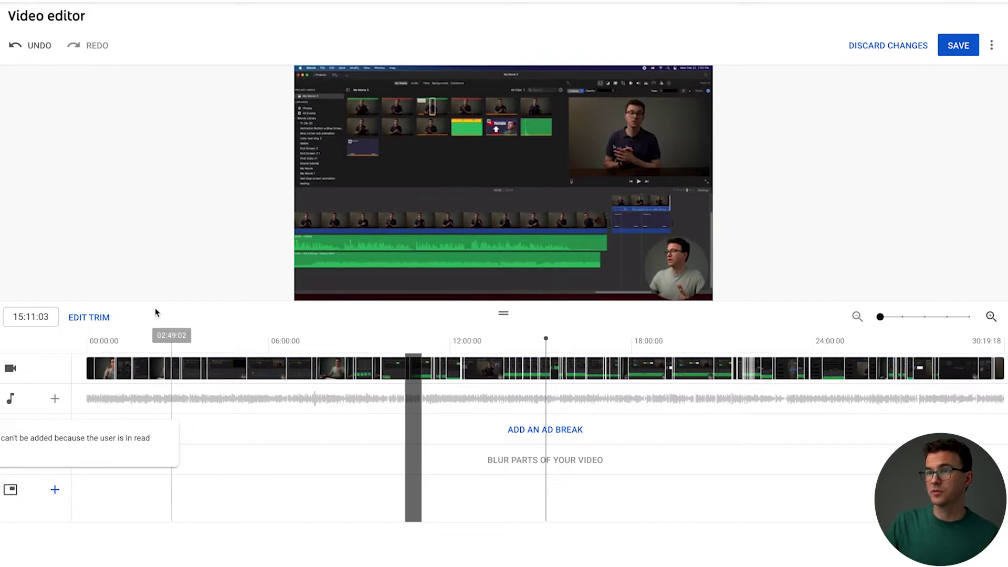
pyautogui.click(37, 46)
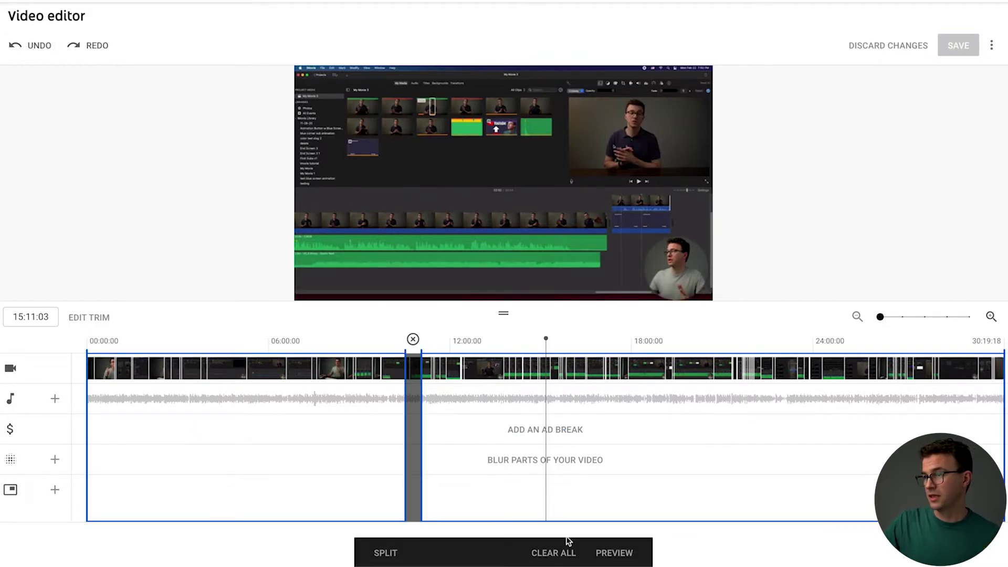
# Clear all trim cuts and open the full Audio library of free music in a new tab.
pyautogui.click(550, 554)
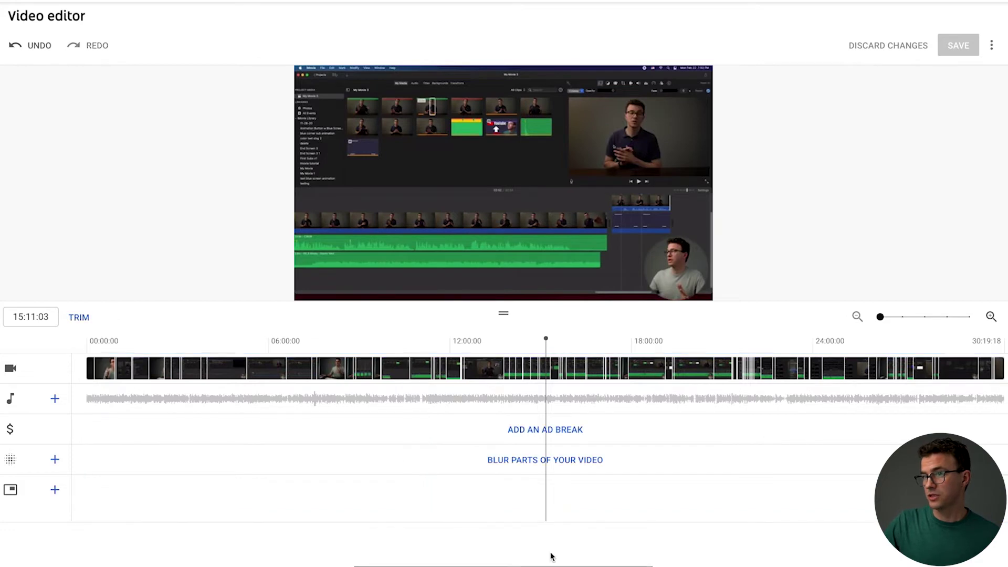
pyautogui.click(56, 401)
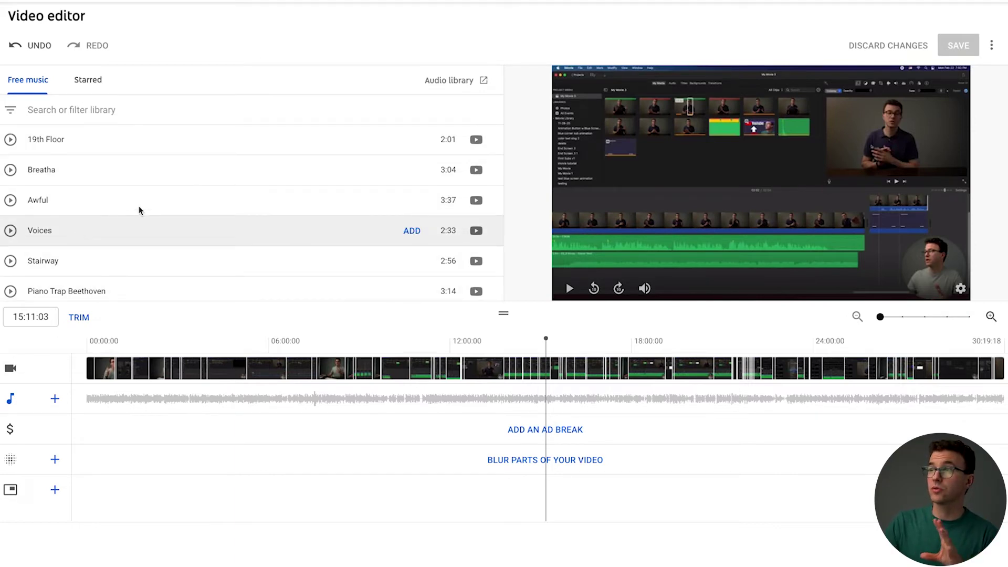
pyautogui.click(466, 83)
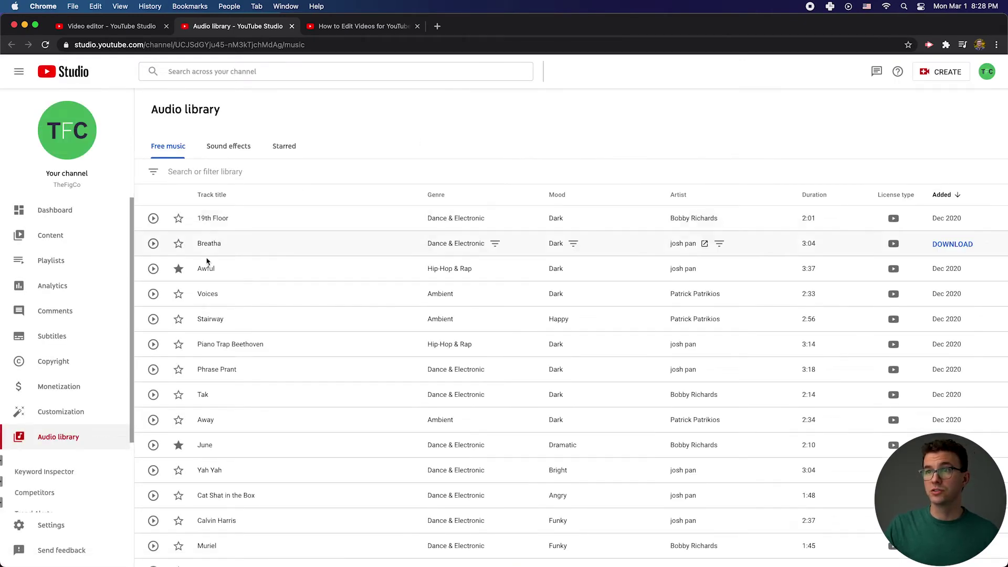
# Star Just Dance in the Audio library, then show the editor's Starred music list.
pyautogui.scroll(-2, 208, 346)
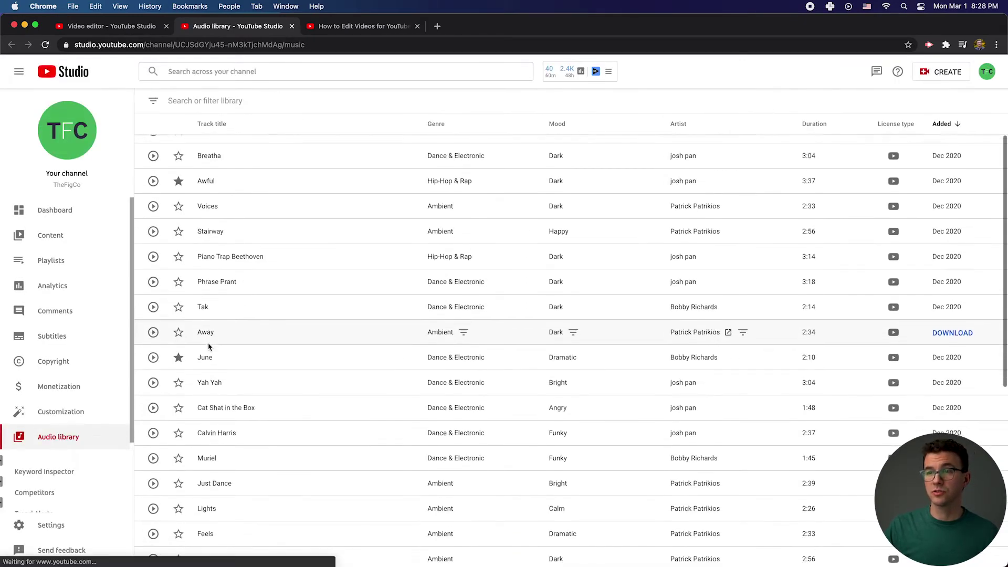
pyautogui.click(179, 483)
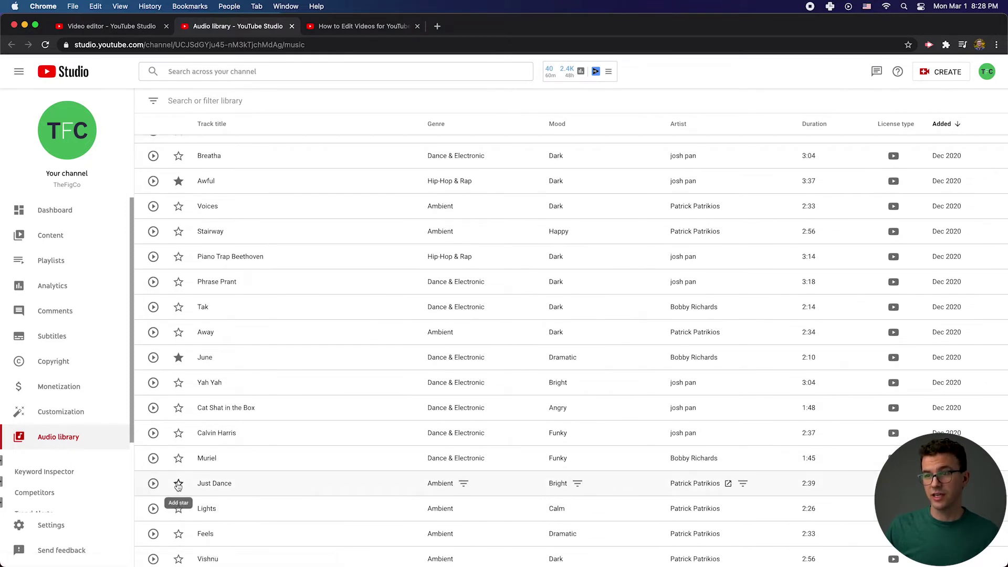
pyautogui.click(116, 26)
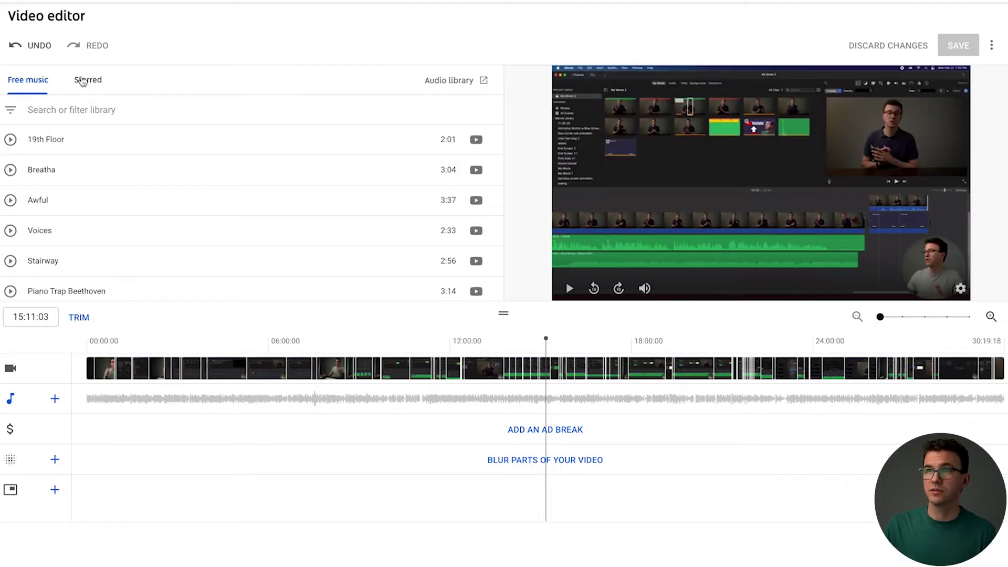
pyautogui.click(86, 84)
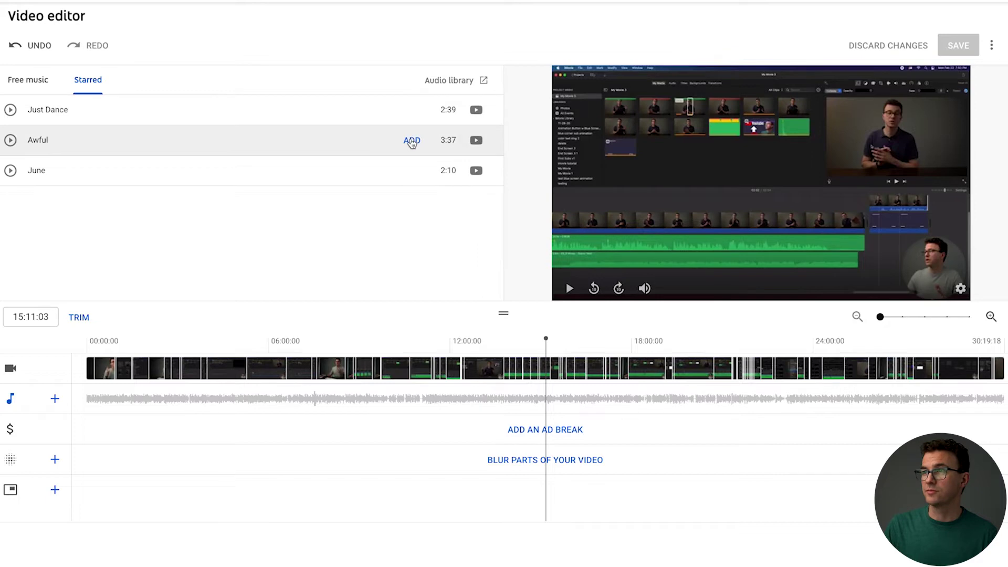
# Add Awful to the audio track, move it to about 8:00, and trim both ends.
pyautogui.click(412, 141)
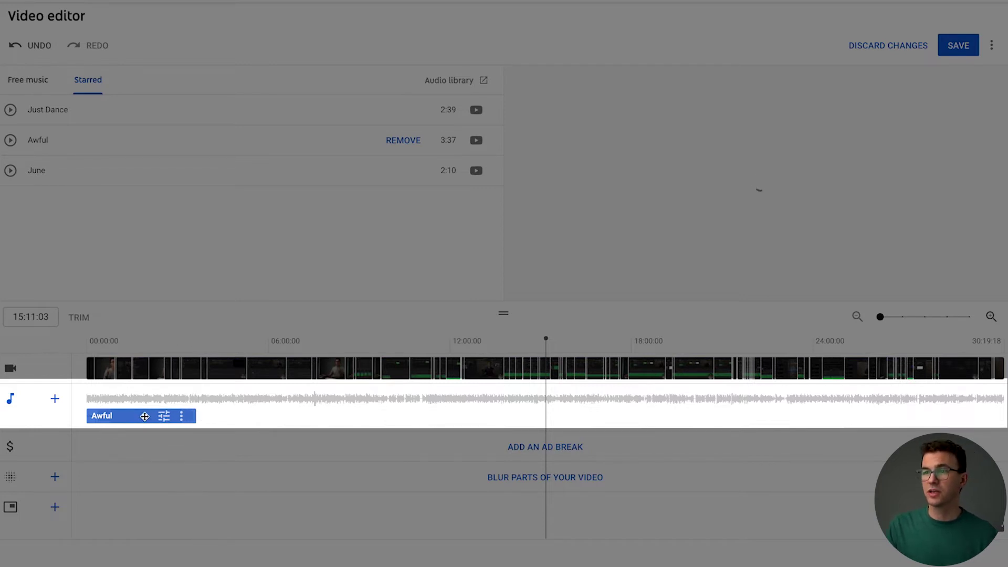
pyautogui.moveTo(145, 417); pyautogui.dragTo(382, 424)
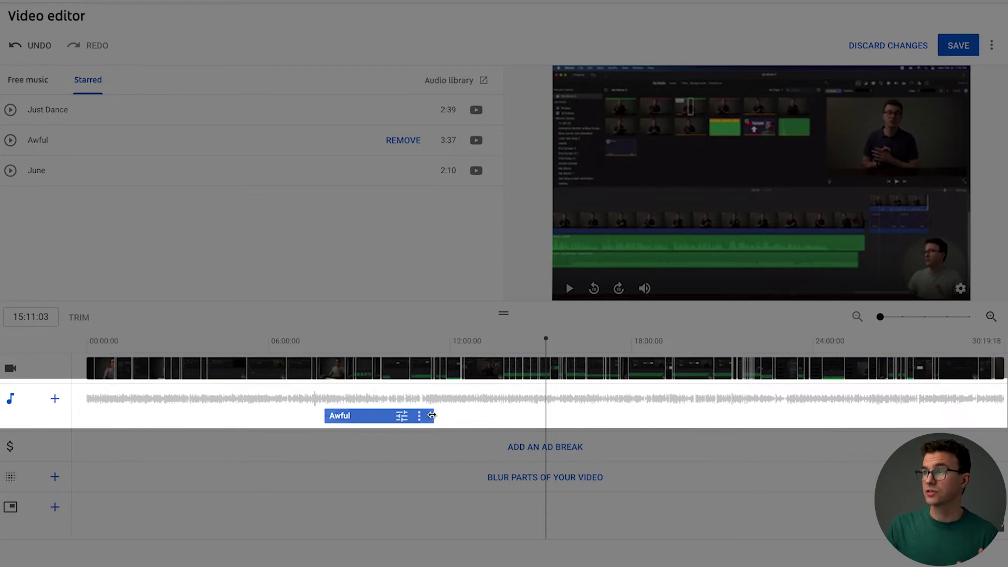
pyautogui.moveTo(432, 415); pyautogui.dragTo(413, 415)
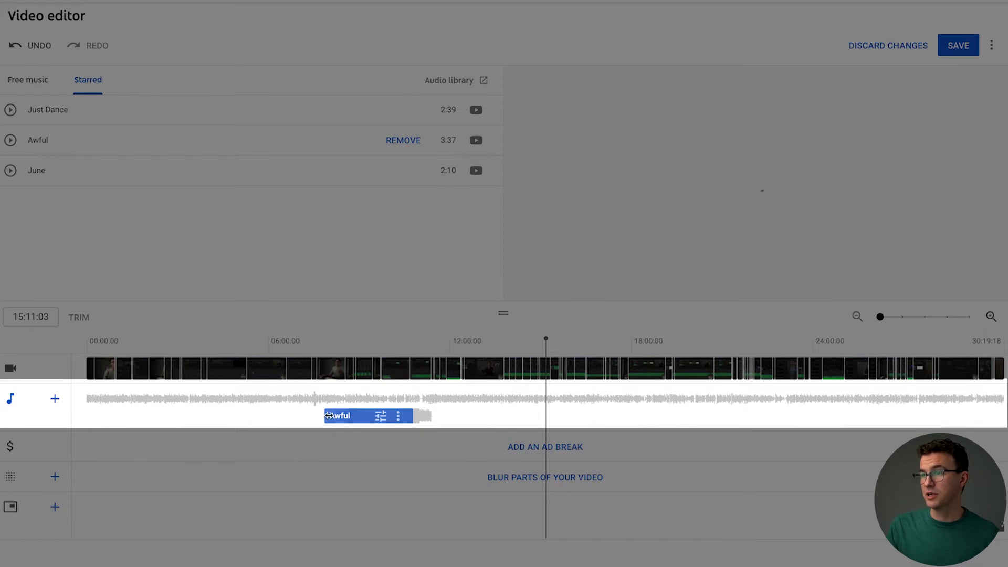
pyautogui.moveTo(328, 416); pyautogui.dragTo(347, 416)
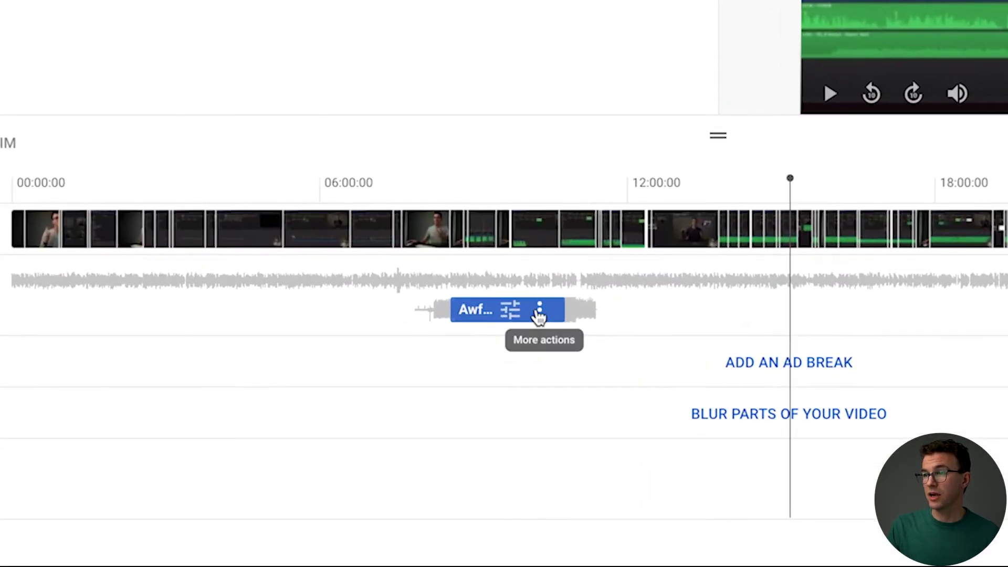
# Check the Awful clip's options and mix level, then preview playback around 08:55 to 09:05.
pyautogui.click(539, 314)
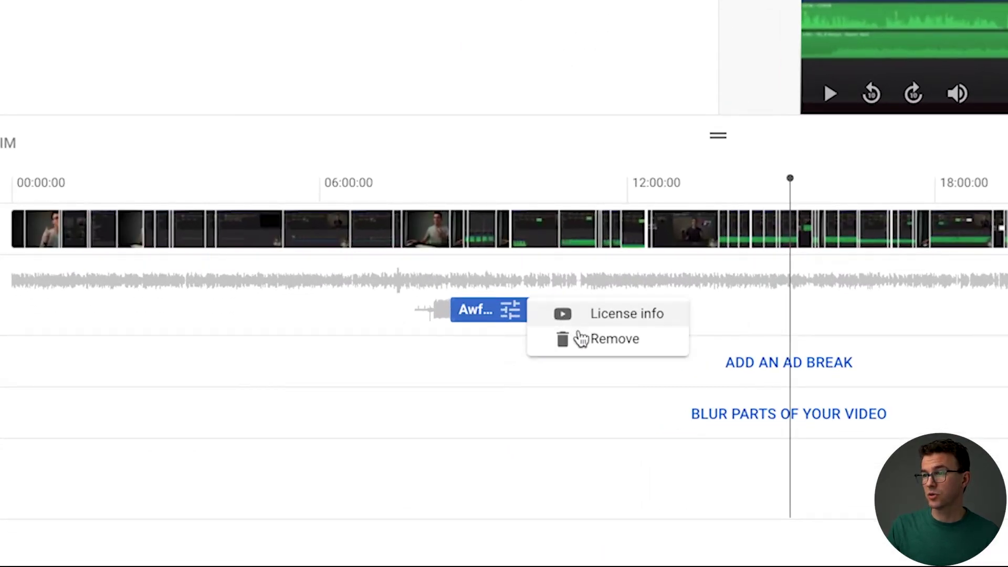
pyautogui.click(468, 353)
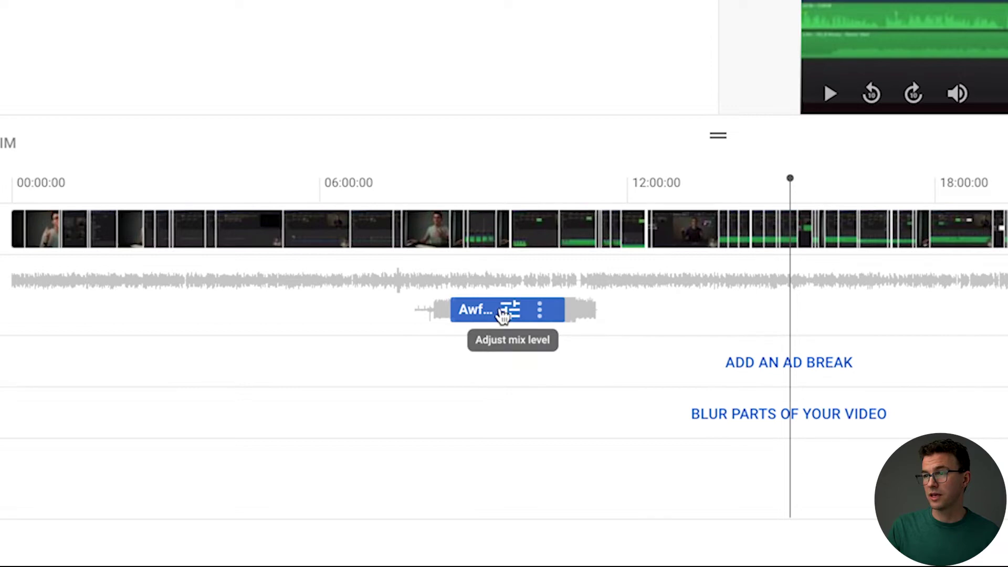
pyautogui.click(503, 310)
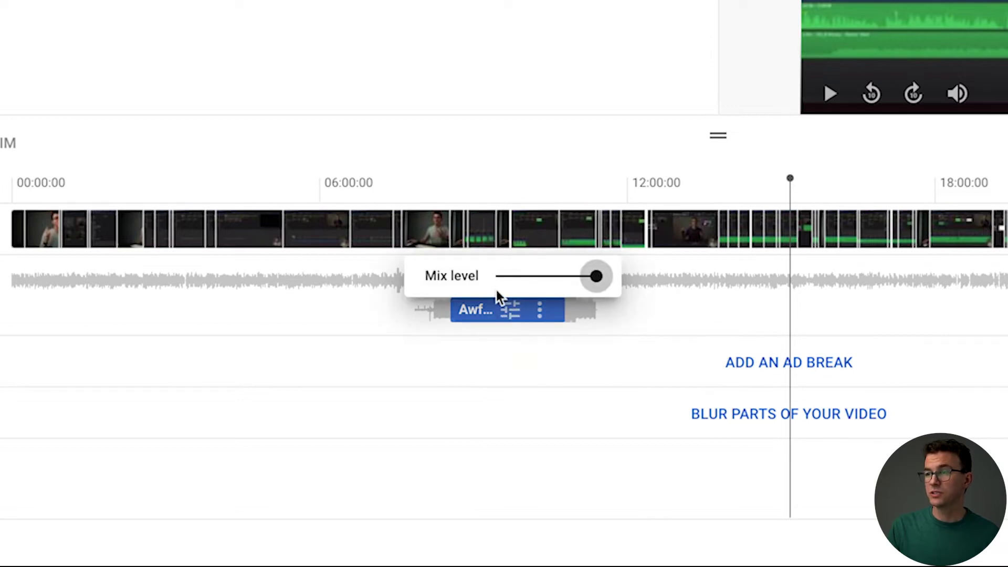
pyautogui.click(426, 336)
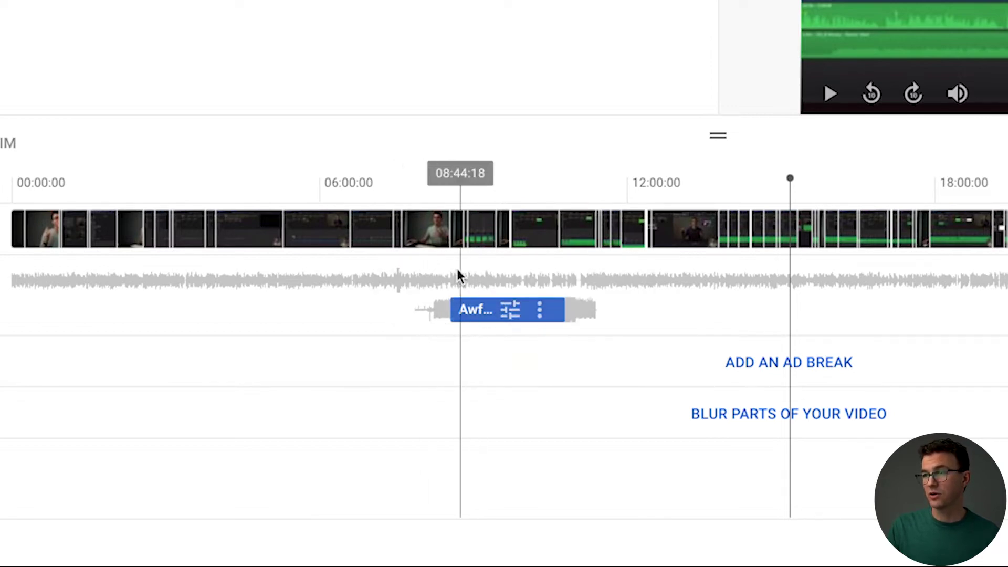
pyautogui.click(473, 270)
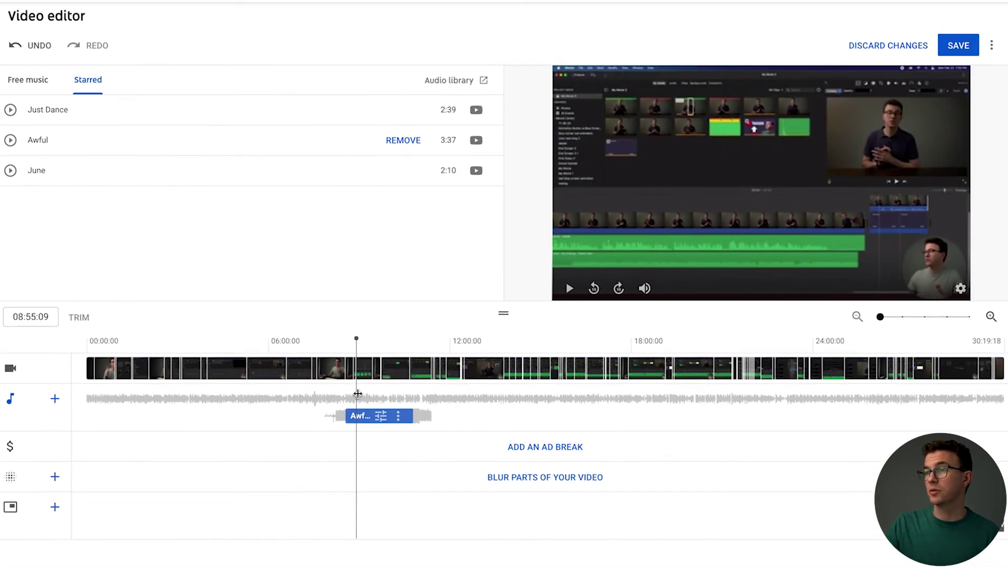
pyautogui.press('space')
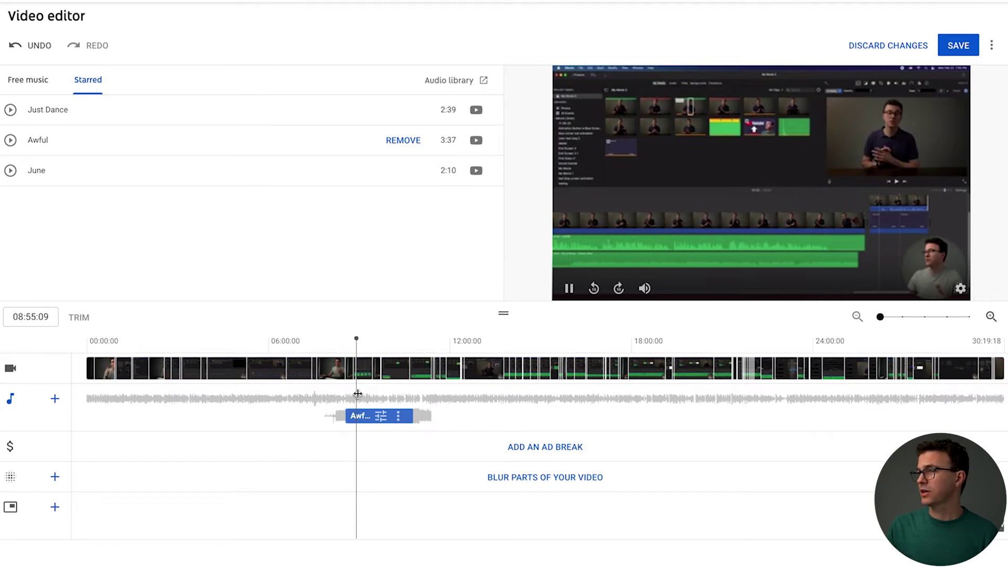
pyautogui.click(362, 387)
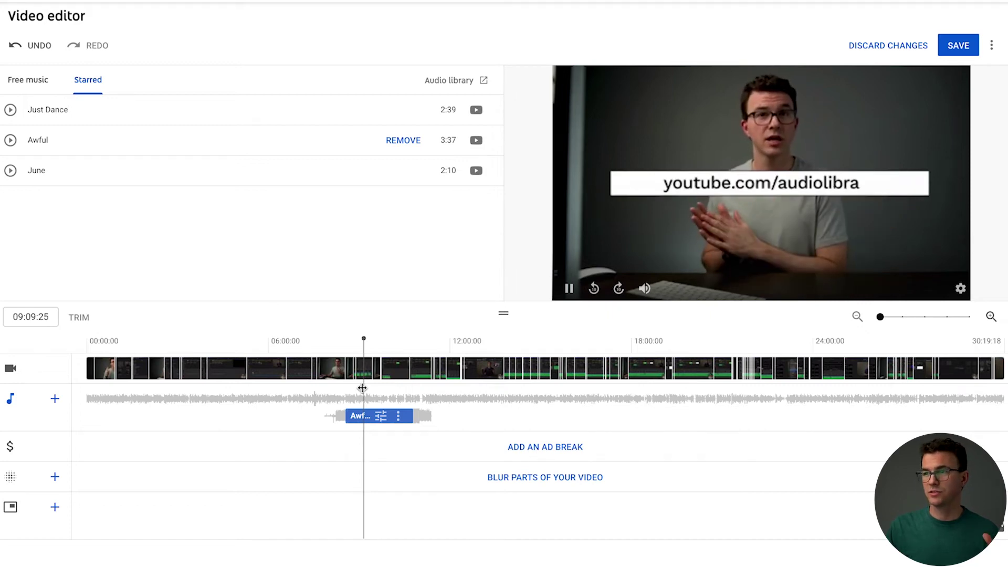
pyautogui.press('space')
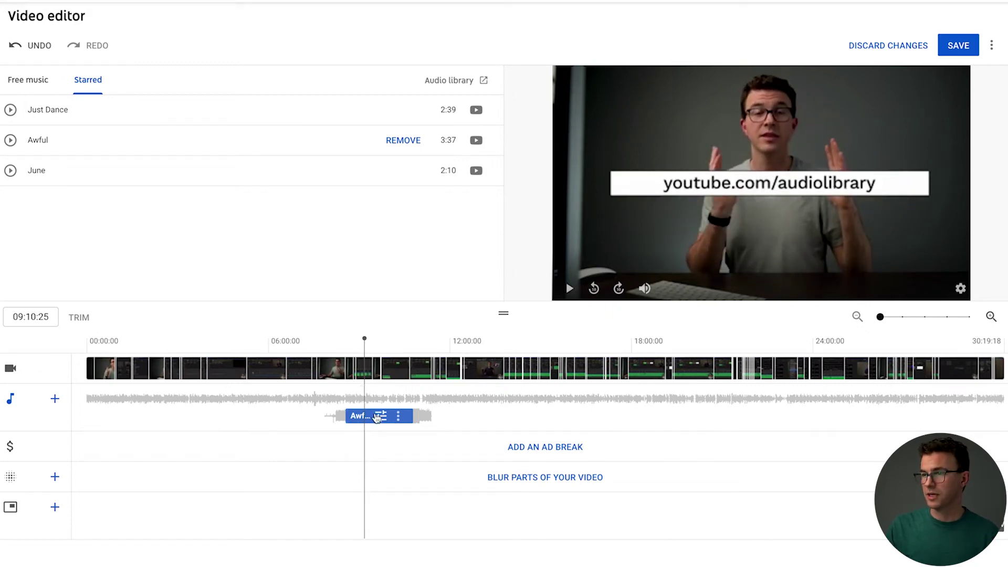
# Turn the Awful clip's mix level fully down, preview from 09:27:19, then raise it back up.
pyautogui.click(383, 416)
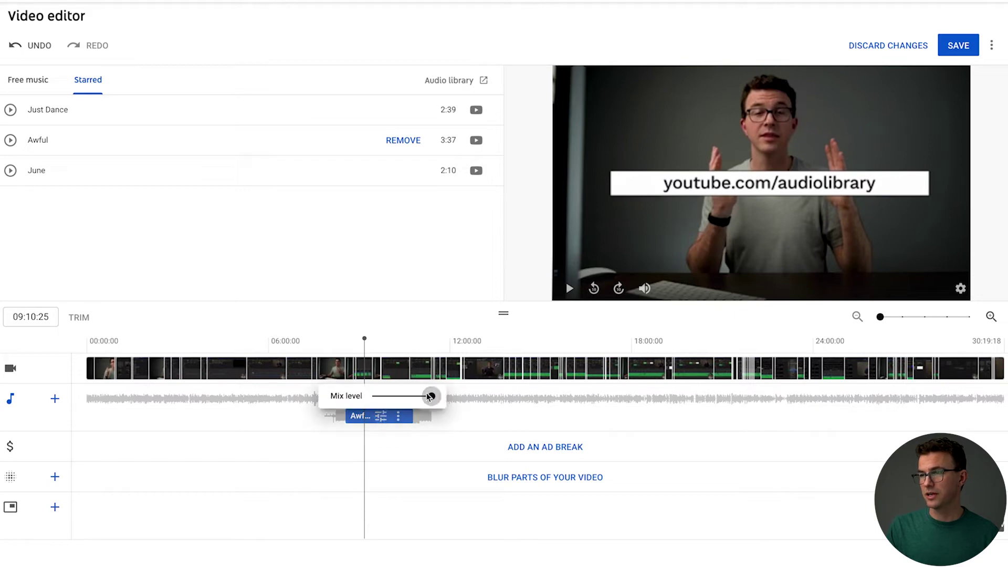
pyautogui.moveTo(433, 396); pyautogui.dragTo(372, 397)
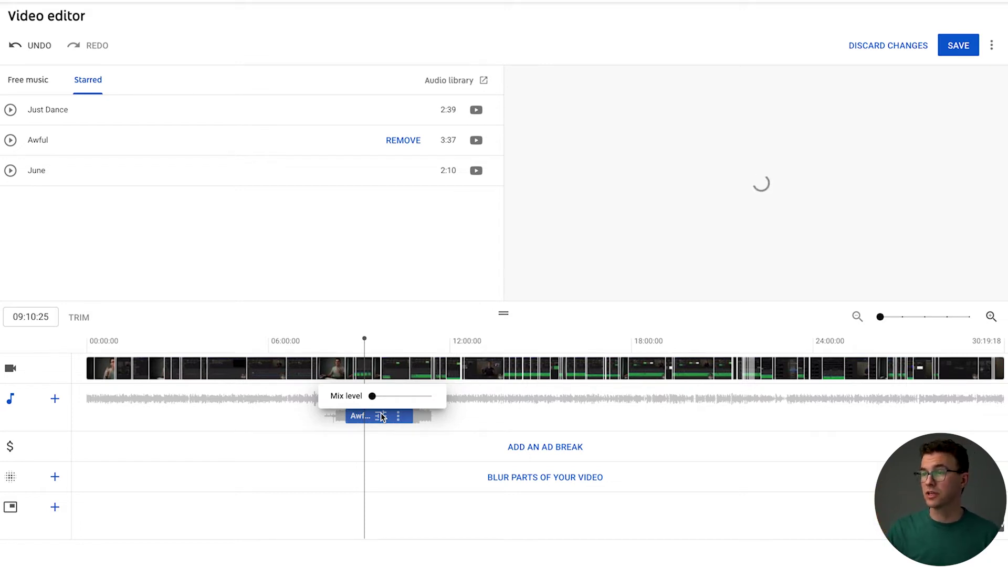
pyautogui.click(374, 369)
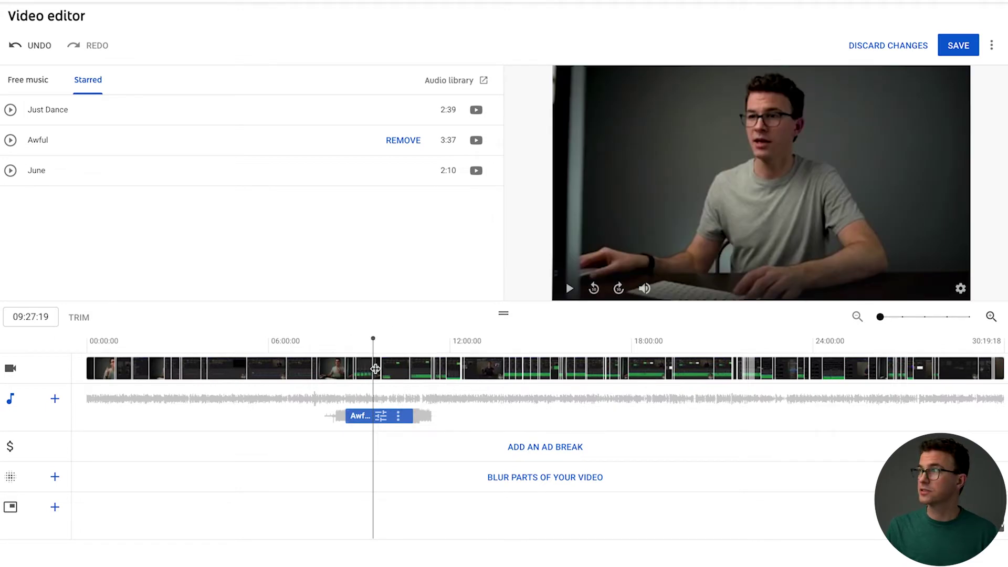
pyautogui.press('space')
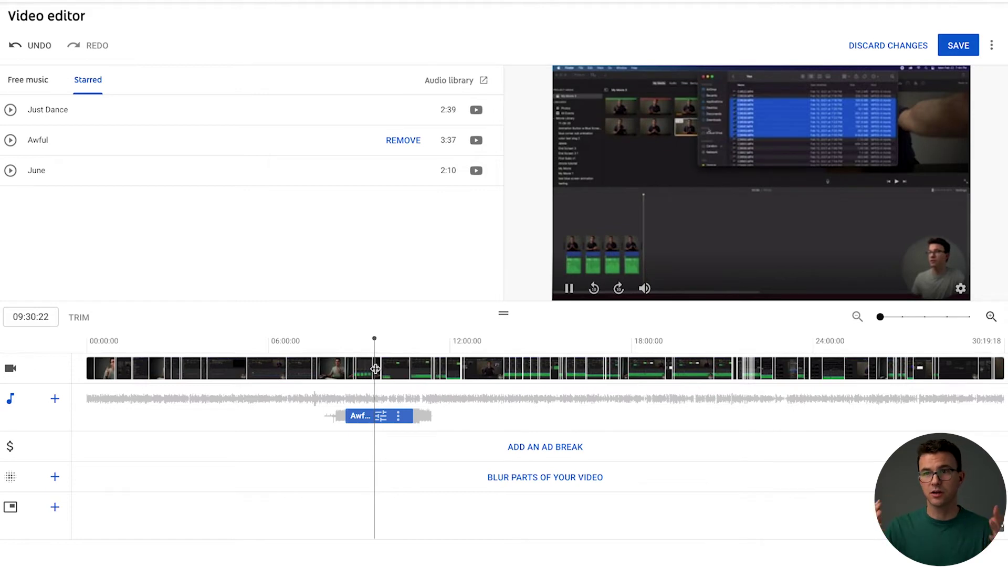
pyautogui.press('space')
pyautogui.click(381, 416)
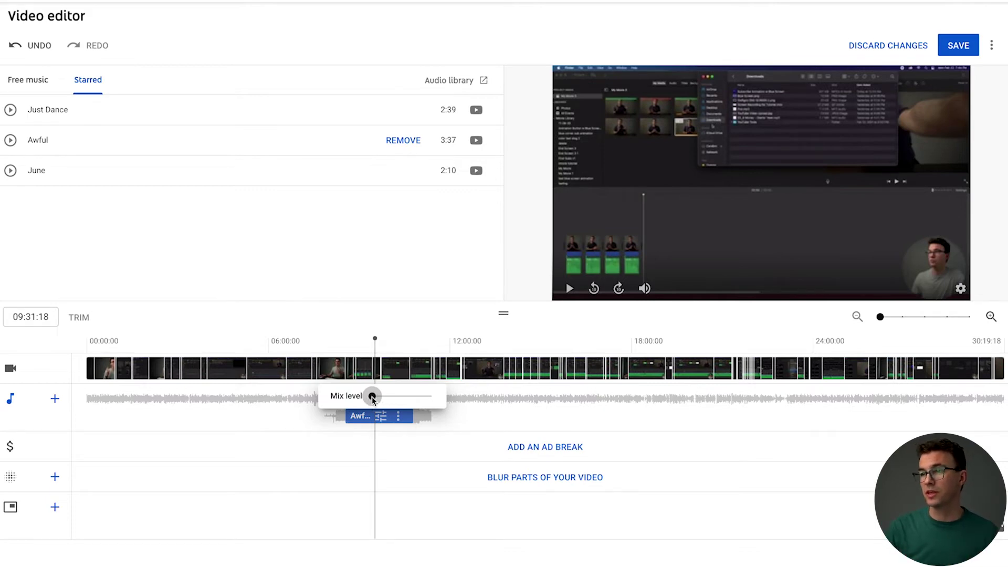
pyautogui.moveTo(373, 397); pyautogui.dragTo(389, 397)
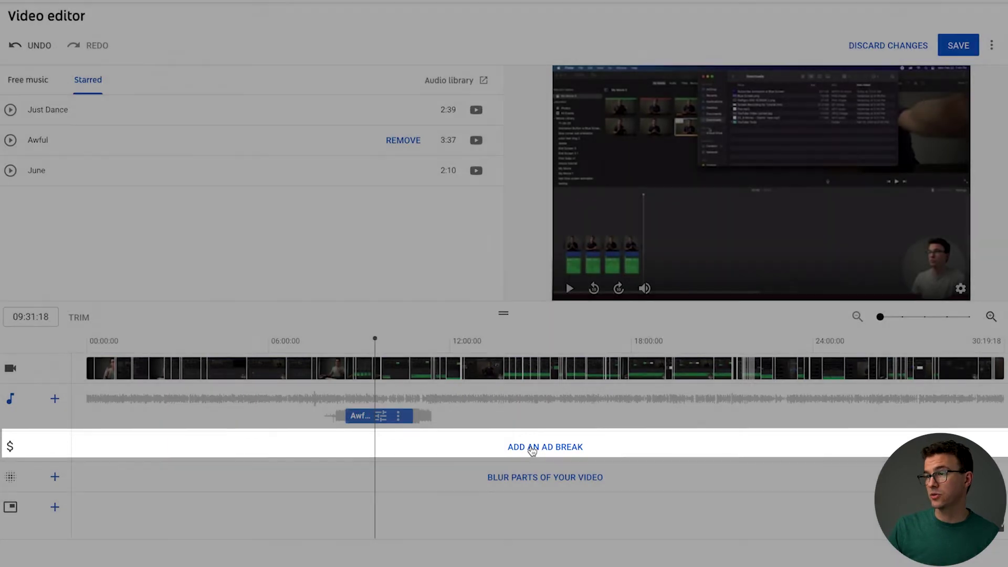
# Add ad breaks at 09:32, 05:22 and 17:56.
pyautogui.click(532, 448)
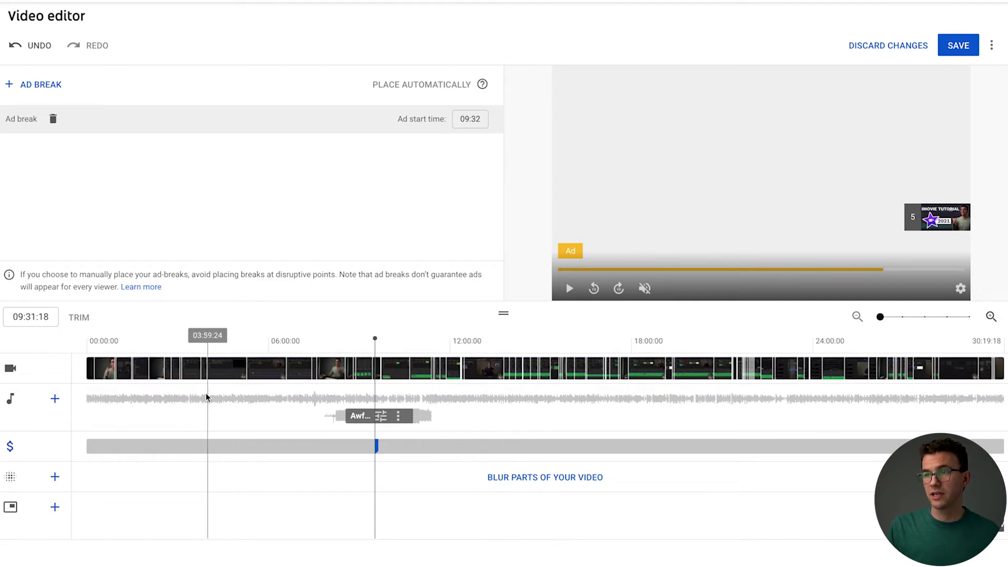
pyautogui.click(249, 394)
pyautogui.click(41, 83)
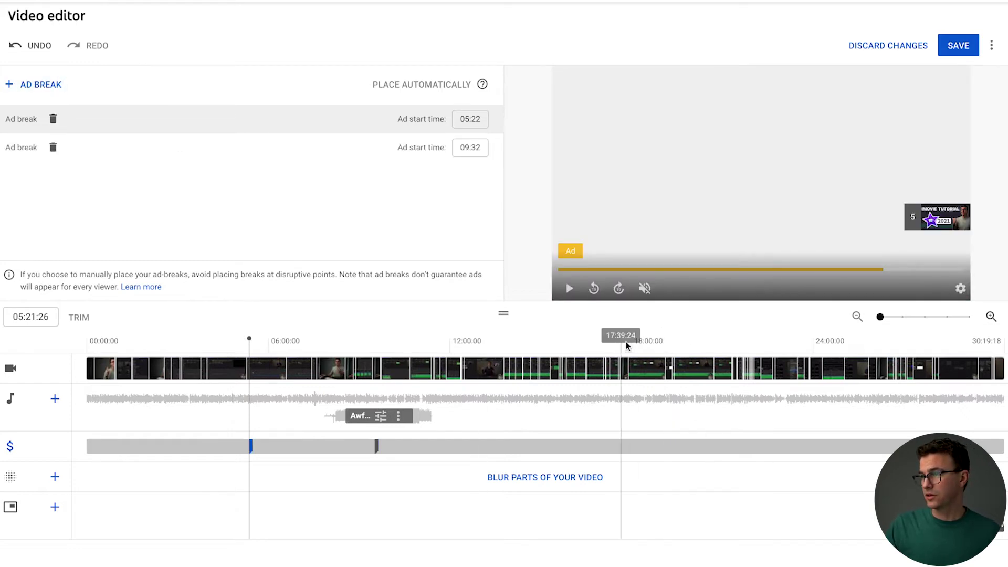
pyautogui.click(628, 341)
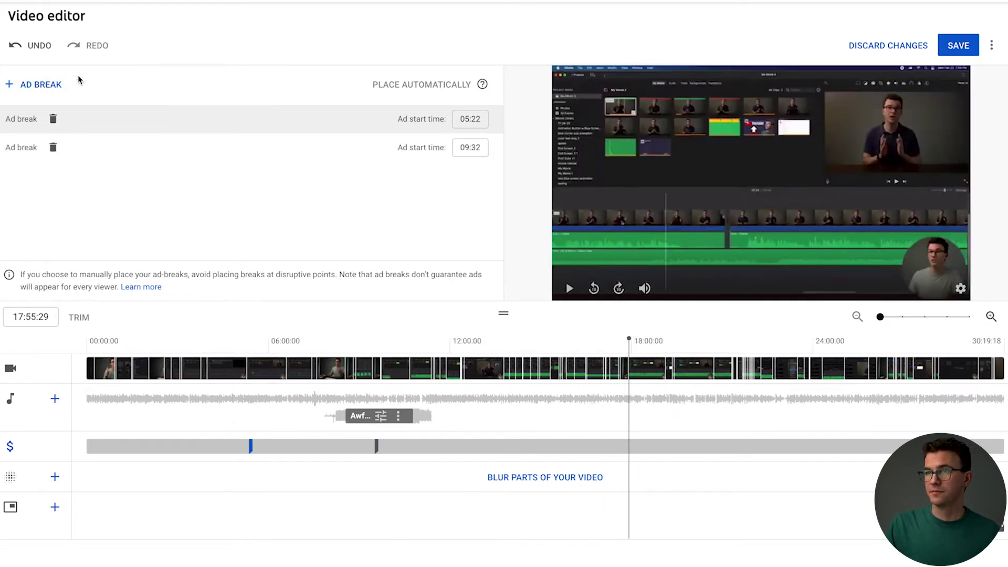
pyautogui.click(56, 85)
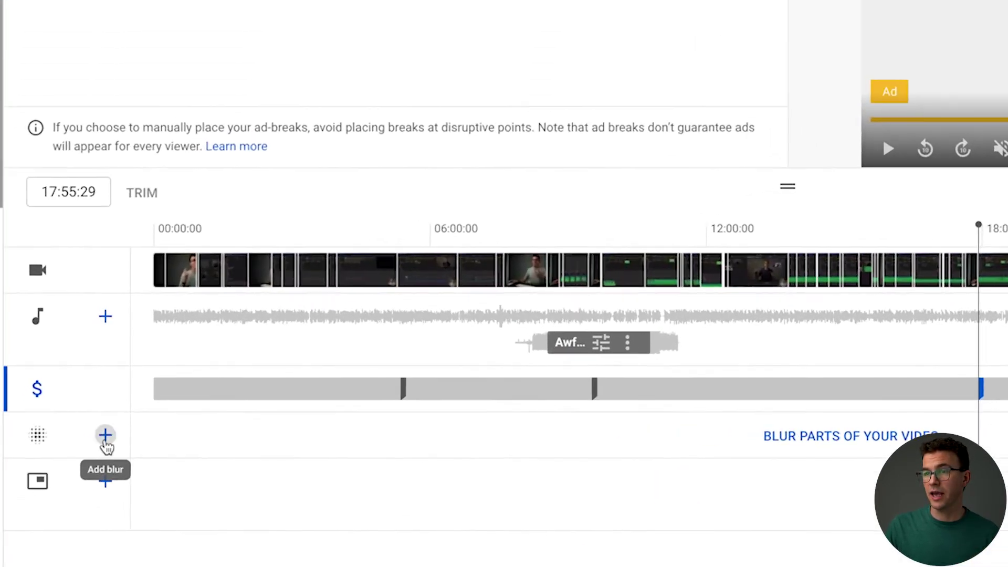
# Choose Face blur on the blur track to list the eight detected faces.
pyautogui.click(105, 435)
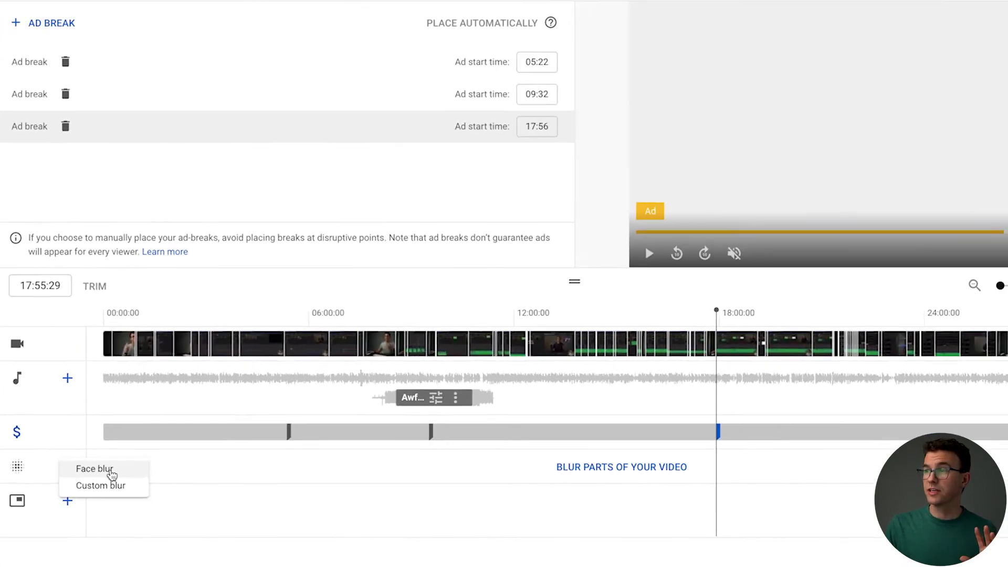
pyautogui.click(187, 435)
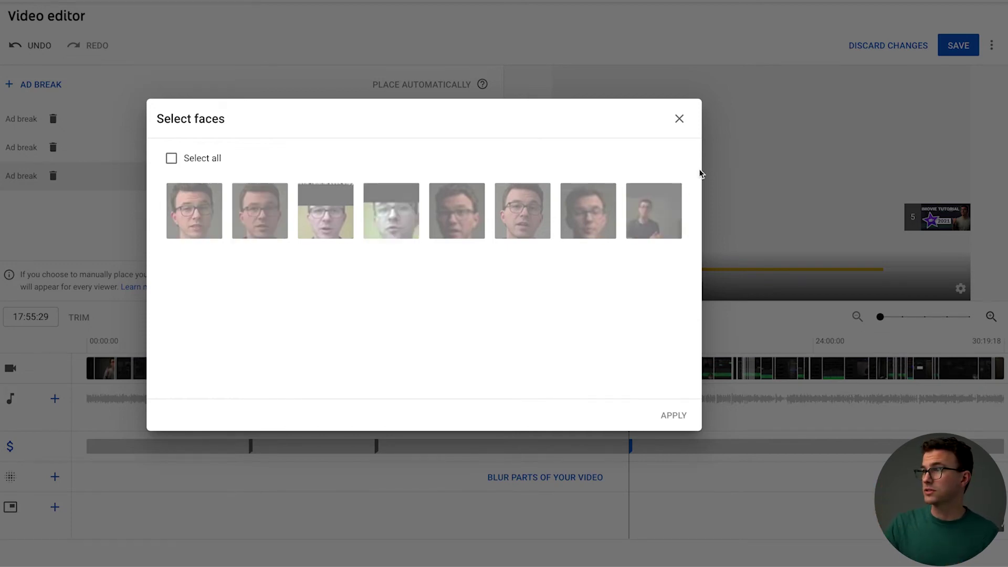
# Dismiss face selection, add a custom blur, then reload the editor to discard unsaved edits.
pyautogui.click(680, 120)
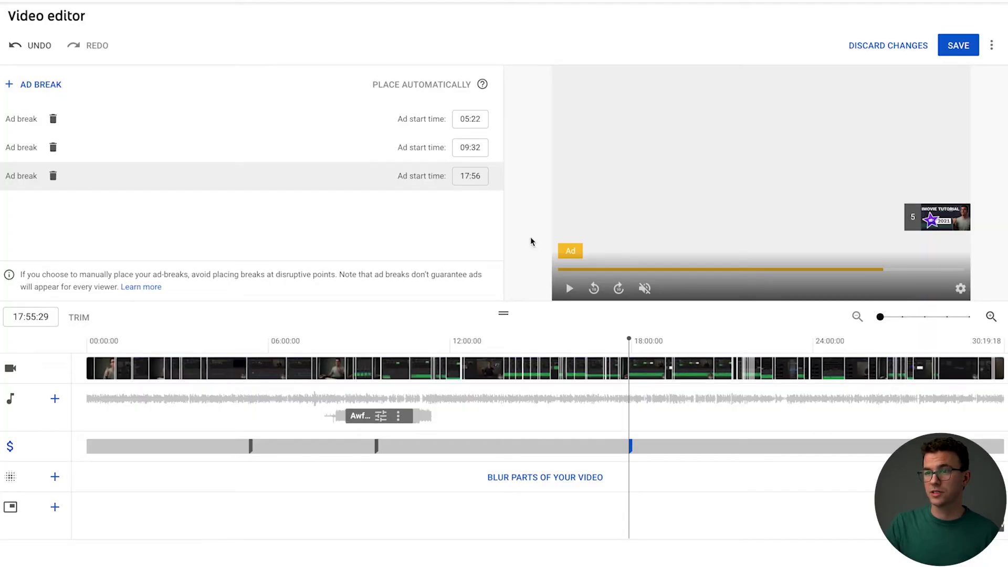
pyautogui.click(55, 477)
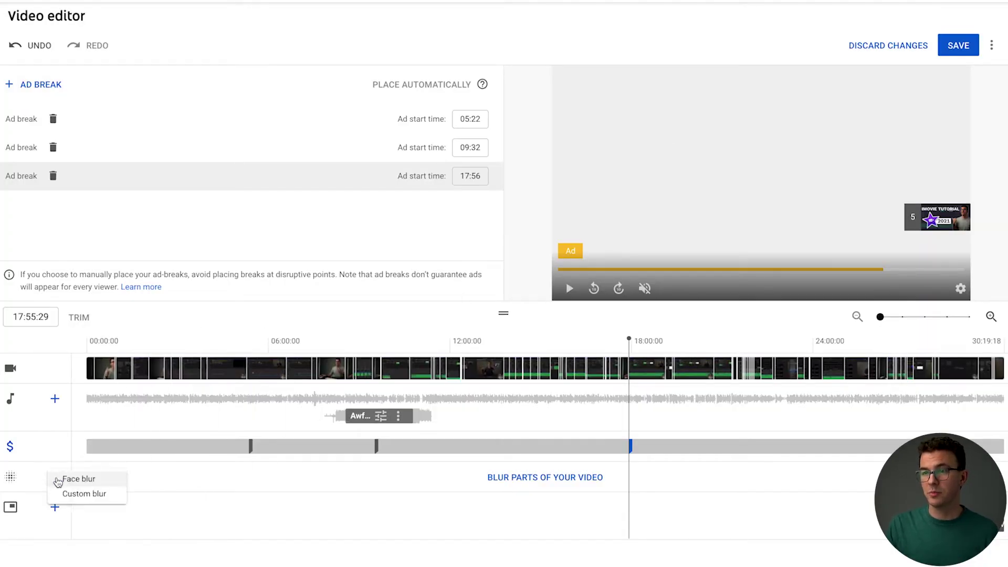
pyautogui.click(72, 497)
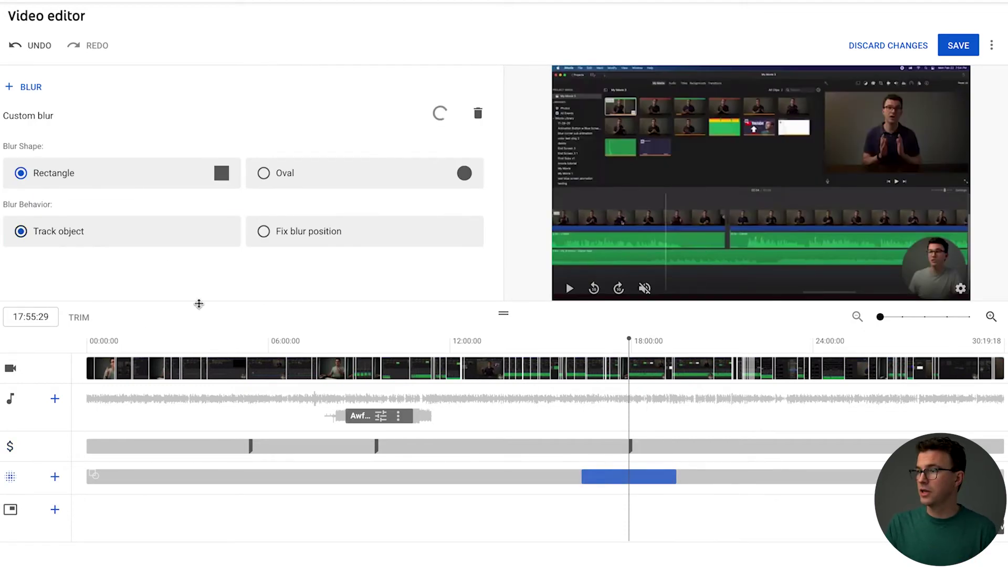
pyautogui.press('super+r')
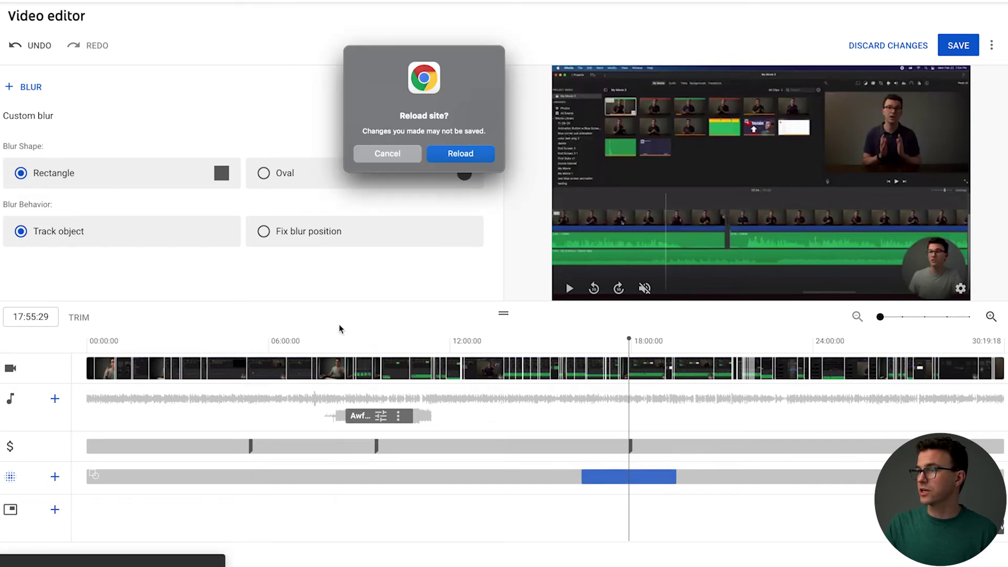
pyautogui.press('Escape')
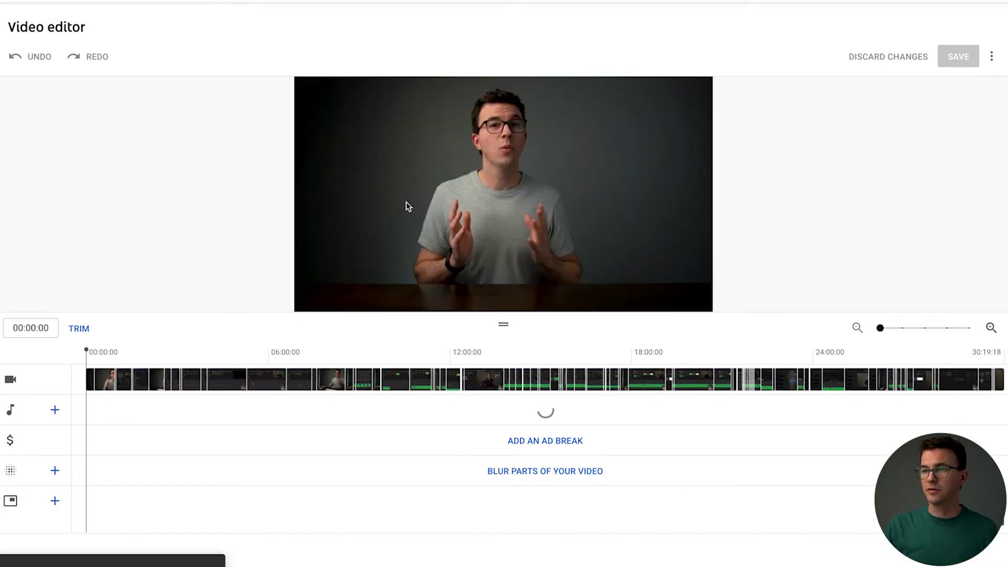
# Add an oval custom blur sized over the presenter's eyes, running 00:00:00 to 02:00:11.
pyautogui.click(56, 471)
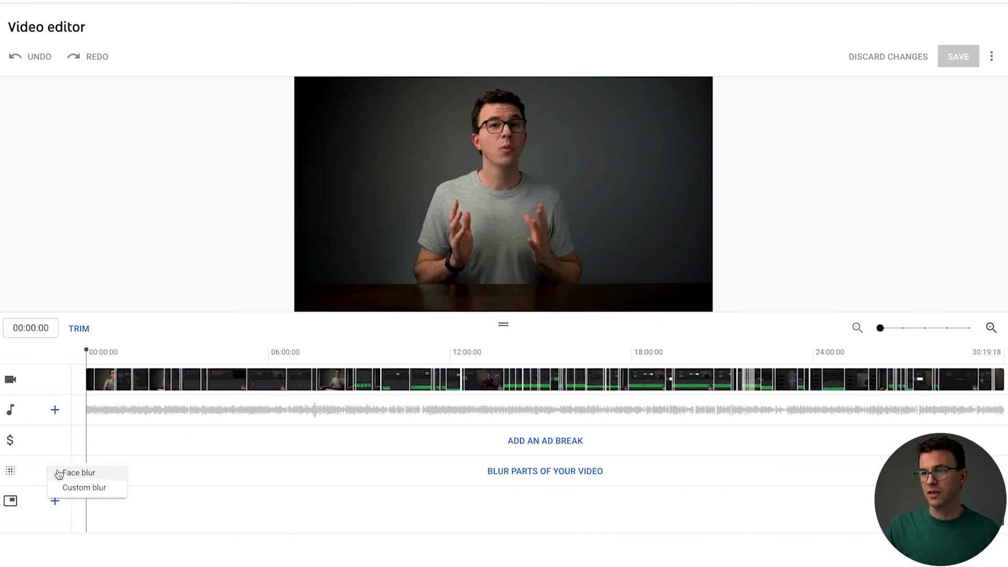
pyautogui.click(76, 489)
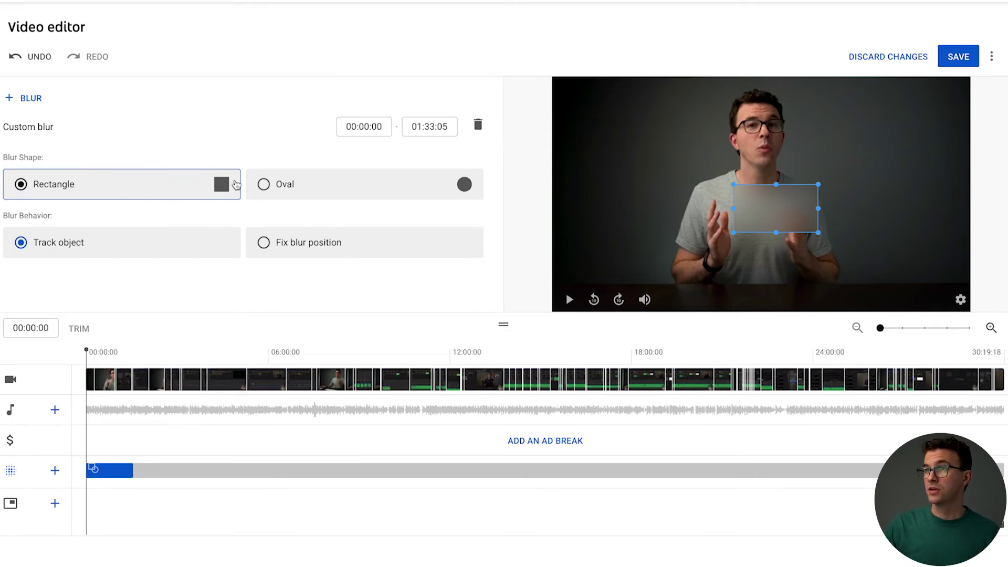
pyautogui.click(264, 188)
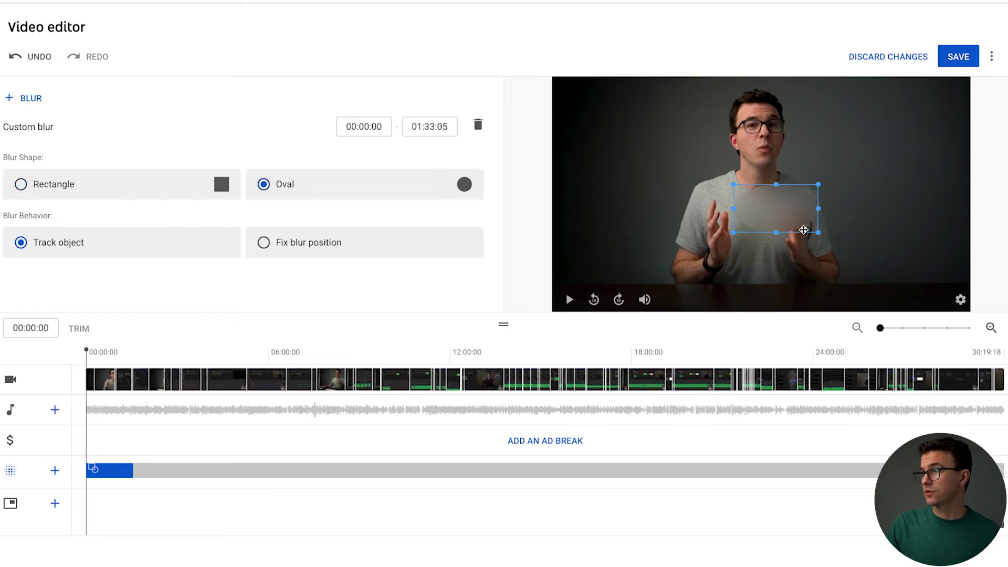
pyautogui.moveTo(792, 218); pyautogui.dragTo(778, 130)
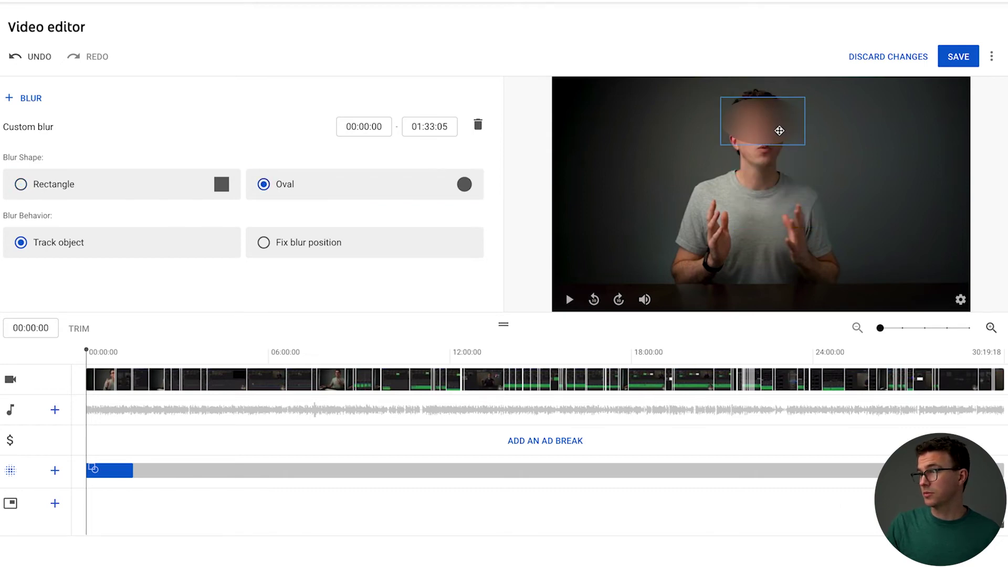
pyautogui.moveTo(806, 97); pyautogui.dragTo(776, 121)
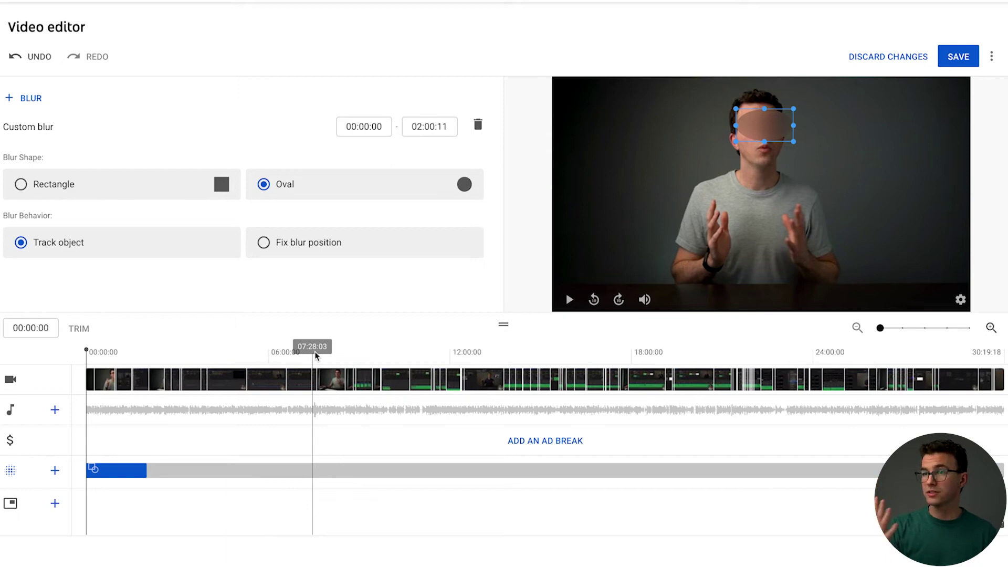
# Switch the oval blur to Fix blur position and play the preview to check it.
pyautogui.click(568, 300)
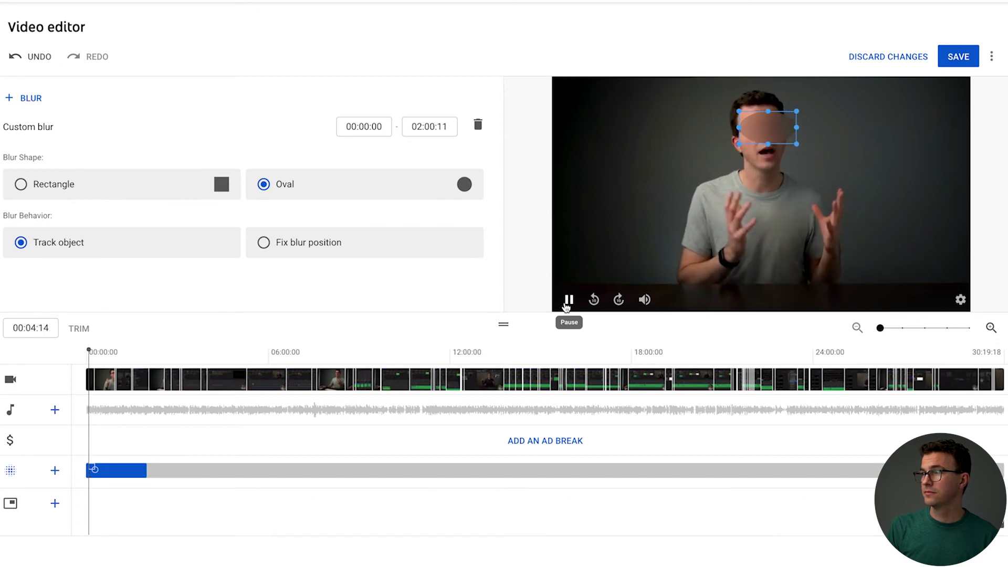
pyautogui.click(567, 302)
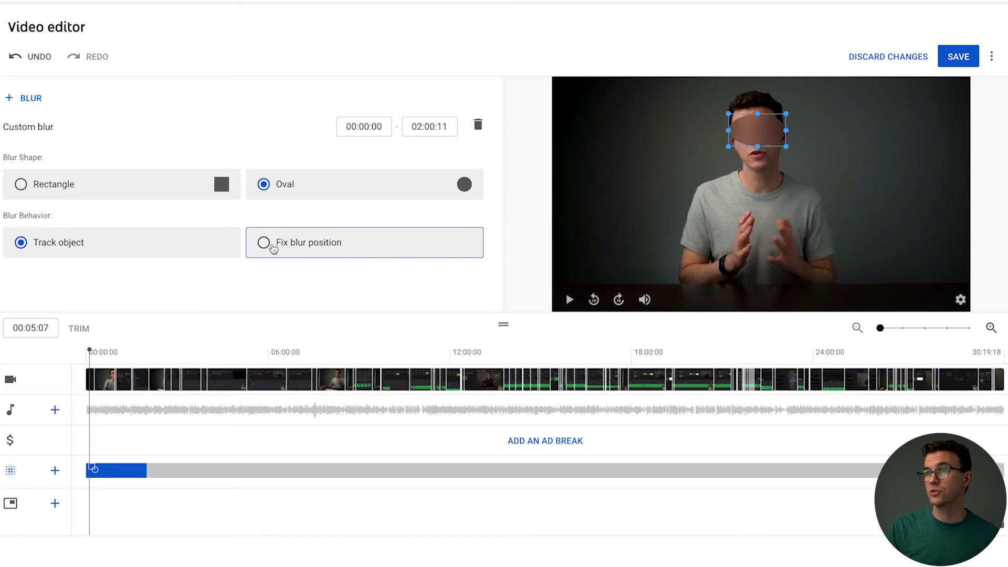
pyautogui.click(266, 245)
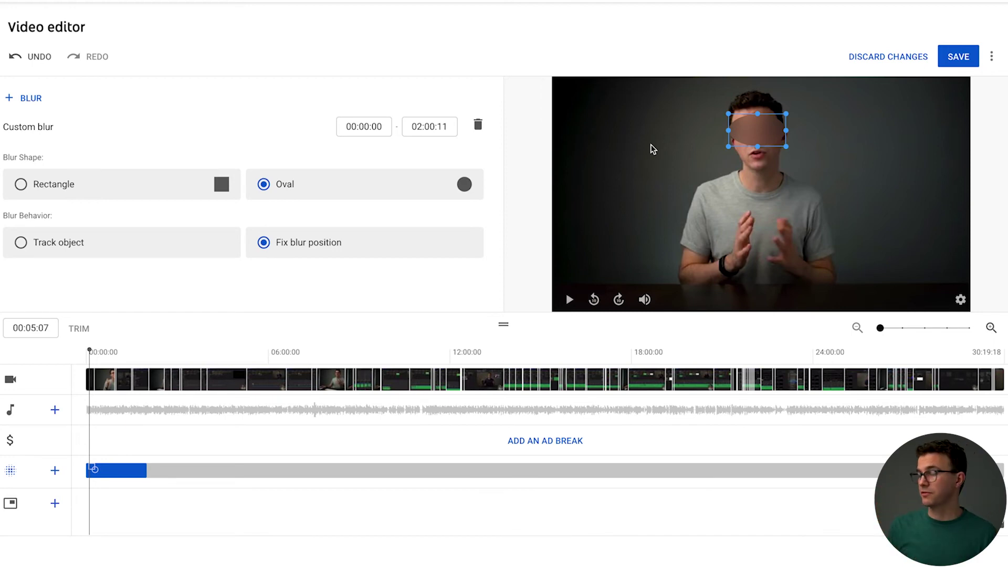
pyautogui.click(570, 299)
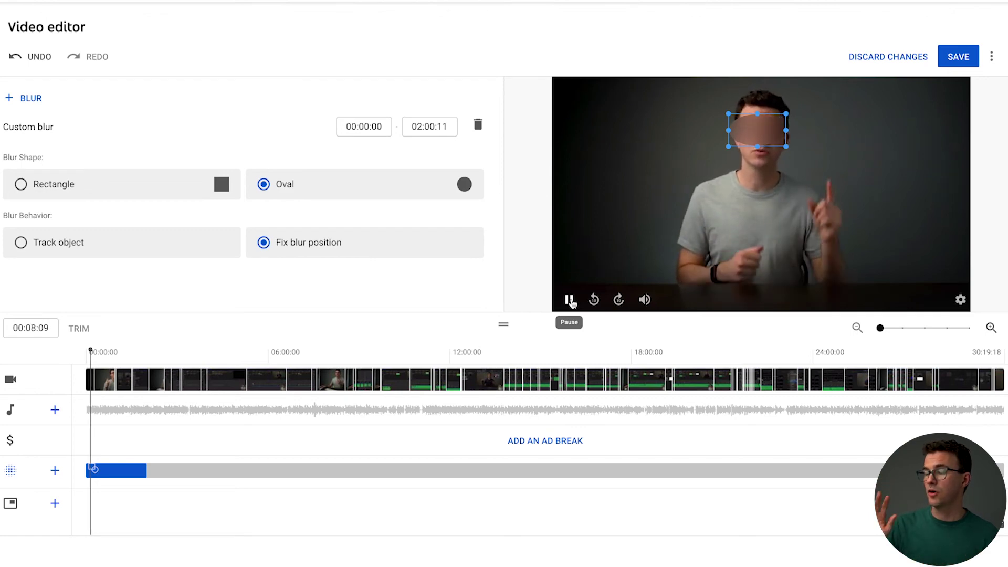
pyautogui.click(570, 301)
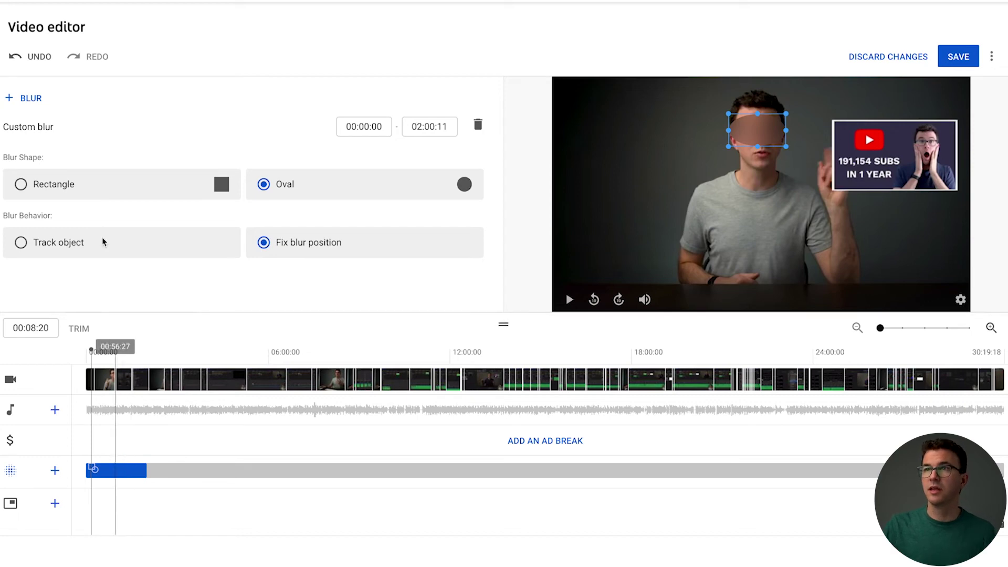
# Undo the blur edits repeatedly until the custom blur is gone from the blur track.
pyautogui.click(53, 62)
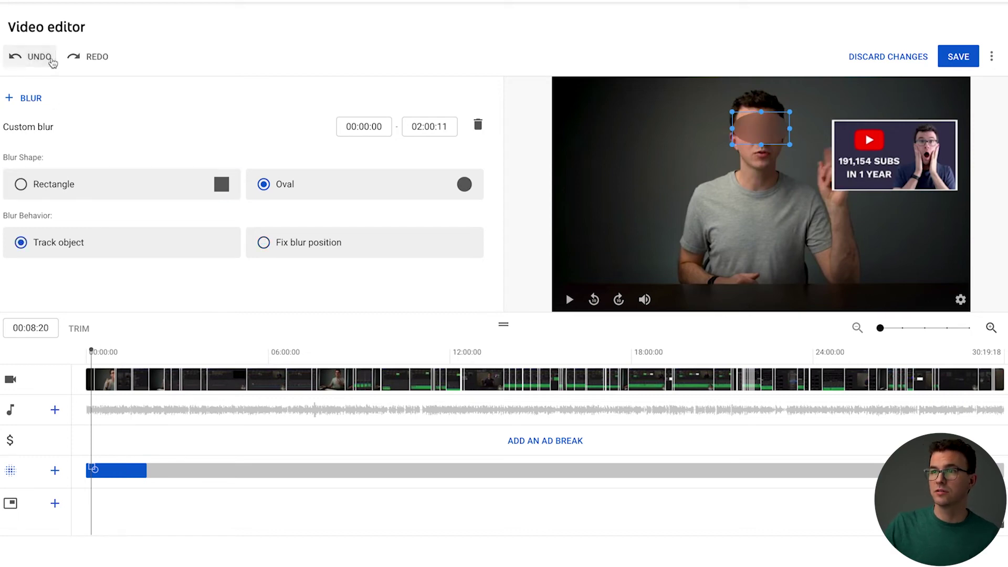
pyautogui.click(22, 63)
pyautogui.click(22, 63)
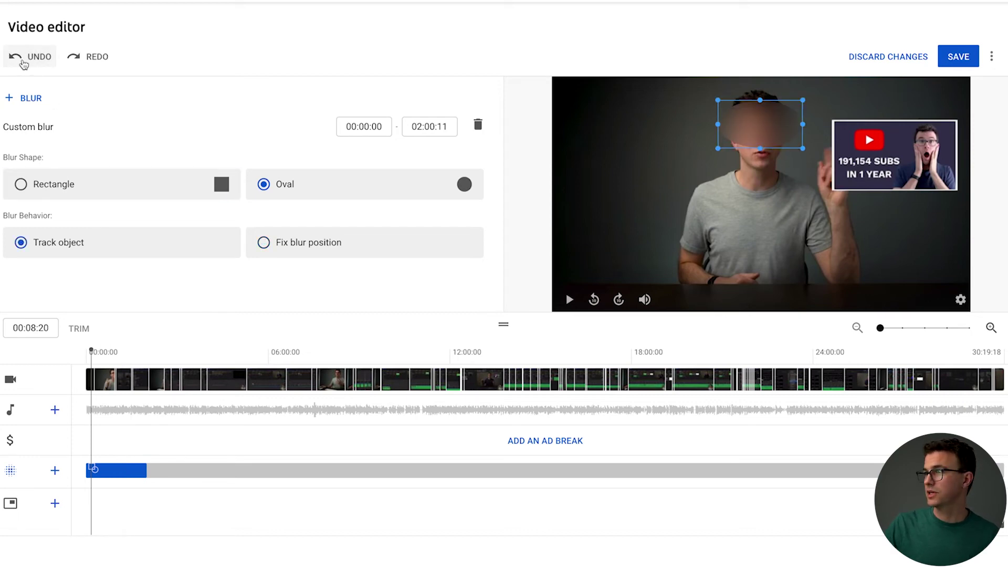
pyautogui.click(22, 62)
pyautogui.click(22, 62)
pyautogui.click(23, 62)
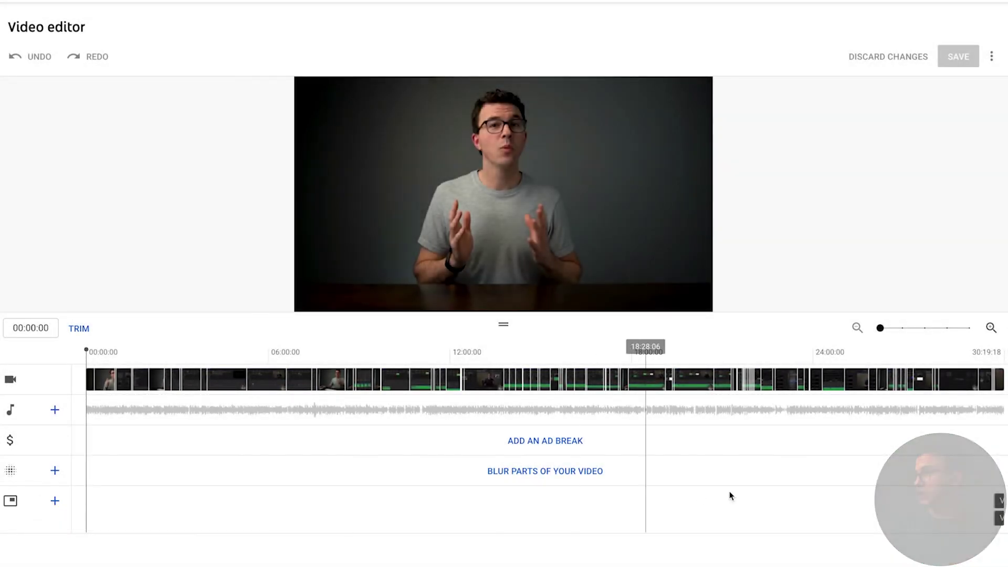
# Zoom the timeline into the final half-minute and set the playhead to 29:59:17.
pyautogui.click(997, 357)
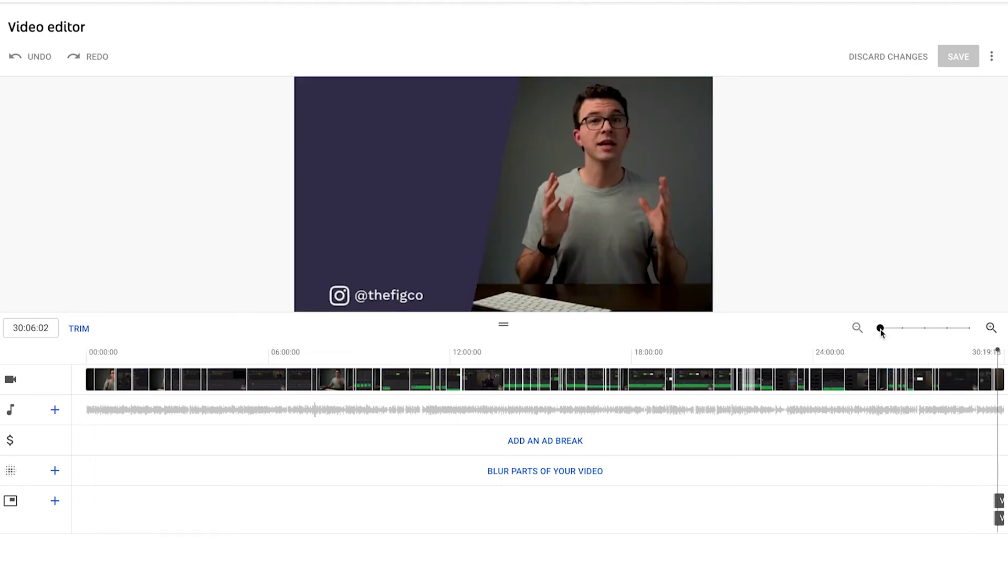
pyautogui.moveTo(880, 330); pyautogui.dragTo(916, 333)
pyautogui.click(948, 329)
pyautogui.click(969, 329)
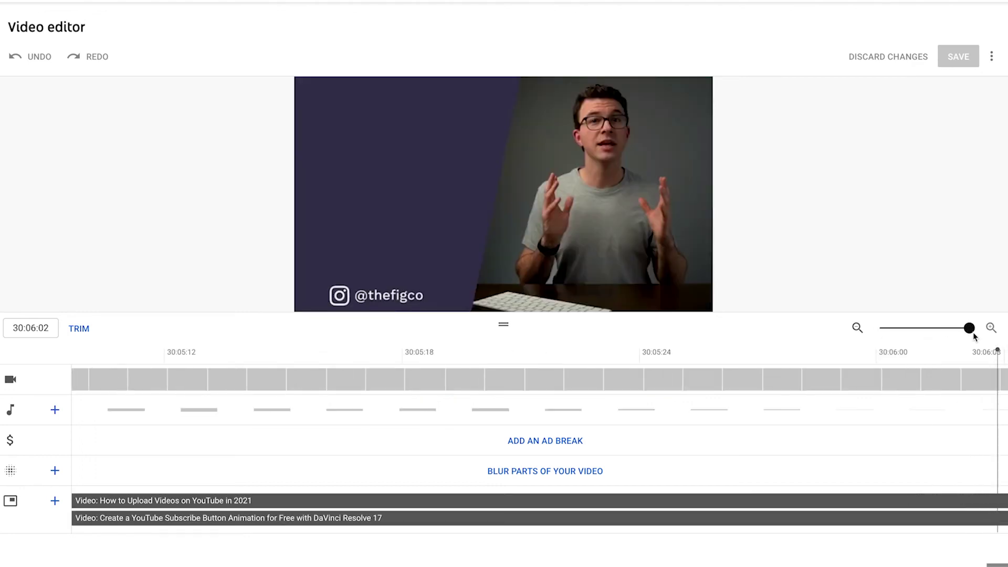
pyautogui.click(946, 328)
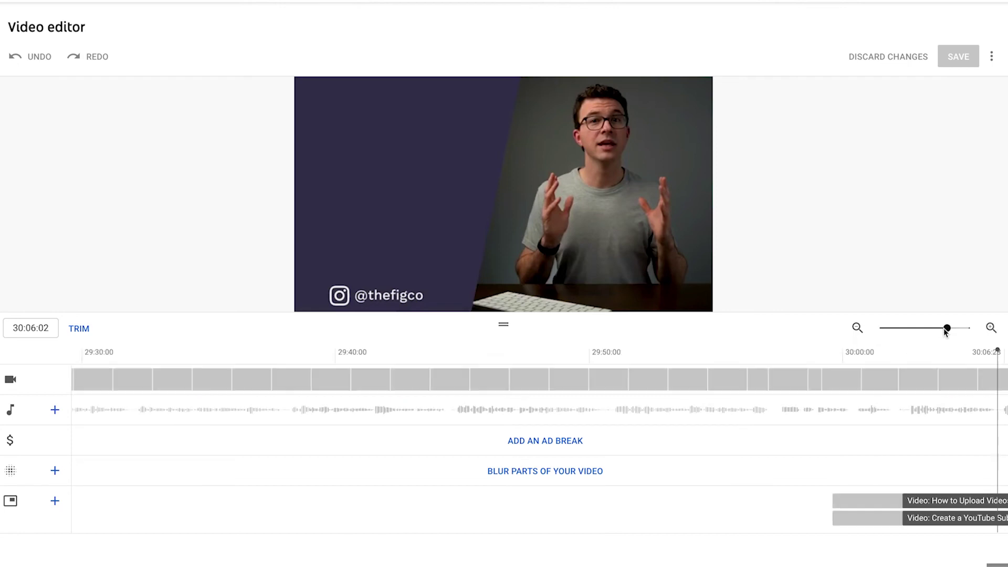
pyautogui.hscroll(5, 915, 433)
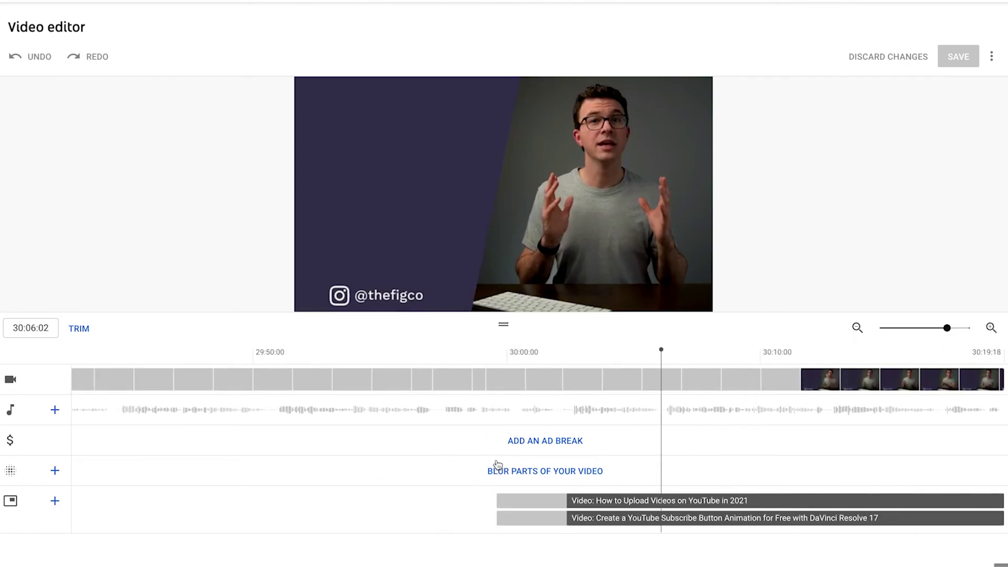
pyautogui.click(496, 432)
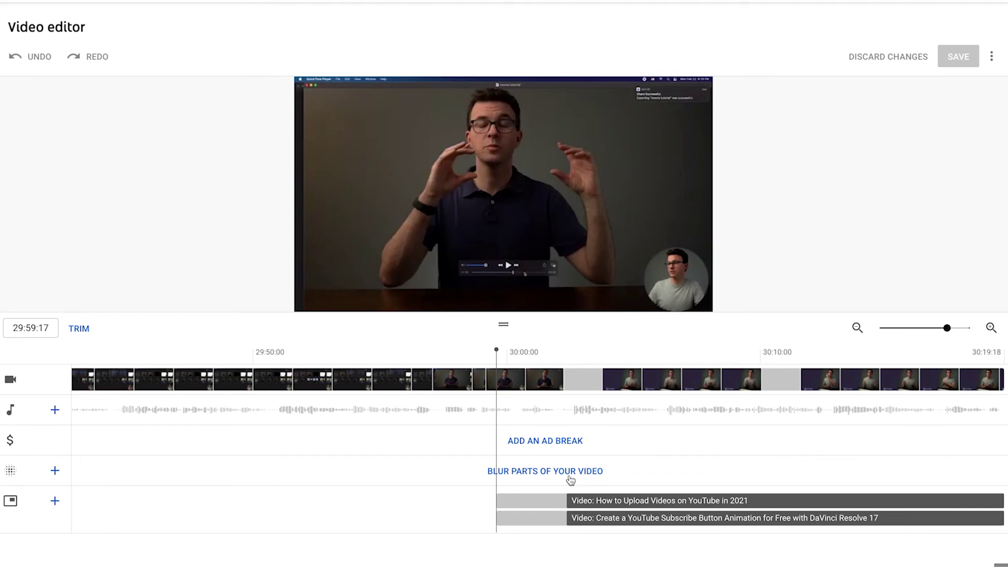
# Add a Subscribe end-screen element starting at 30:14:18.
pyautogui.click(54, 502)
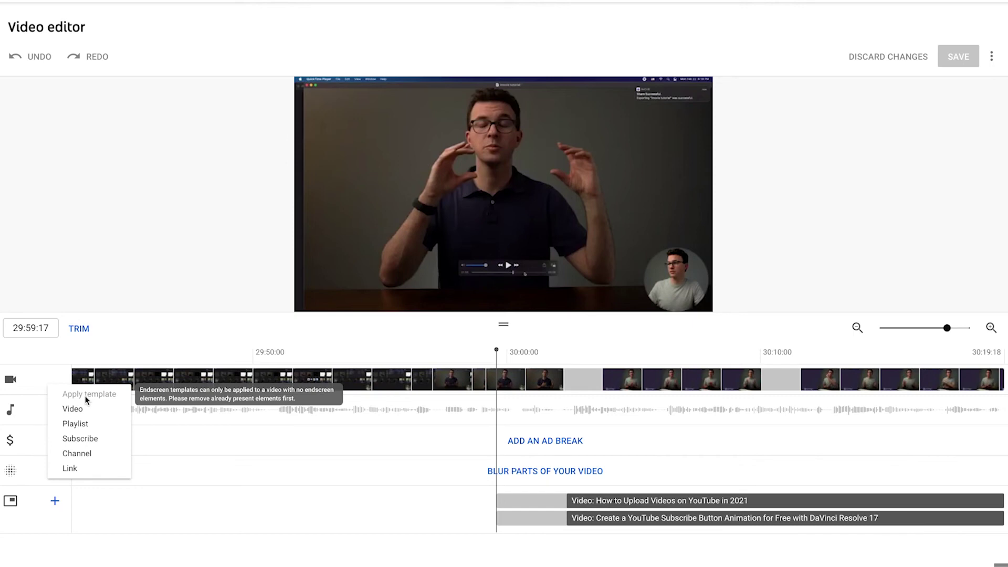
pyautogui.click(80, 438)
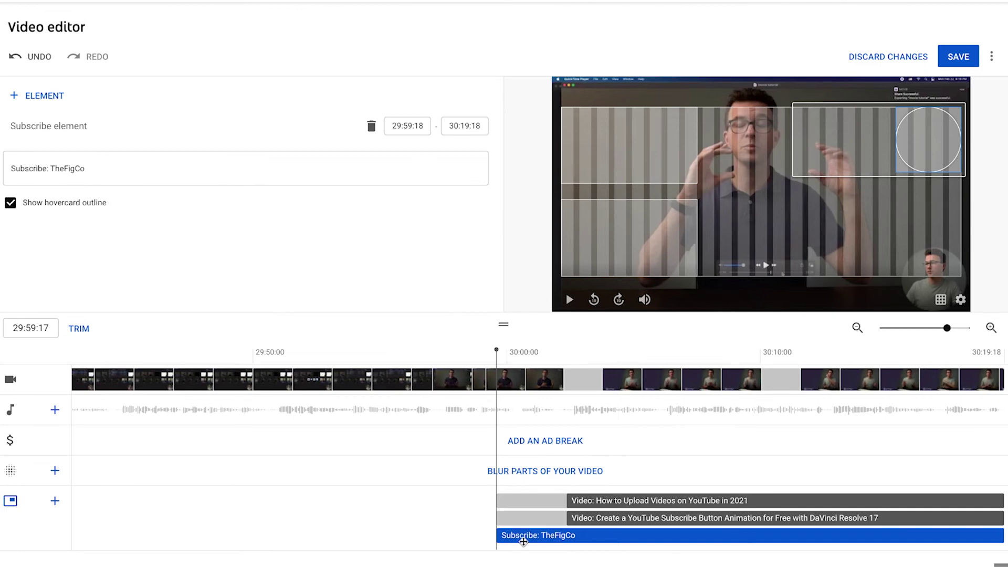
pyautogui.moveTo(496, 535); pyautogui.dragTo(955, 538)
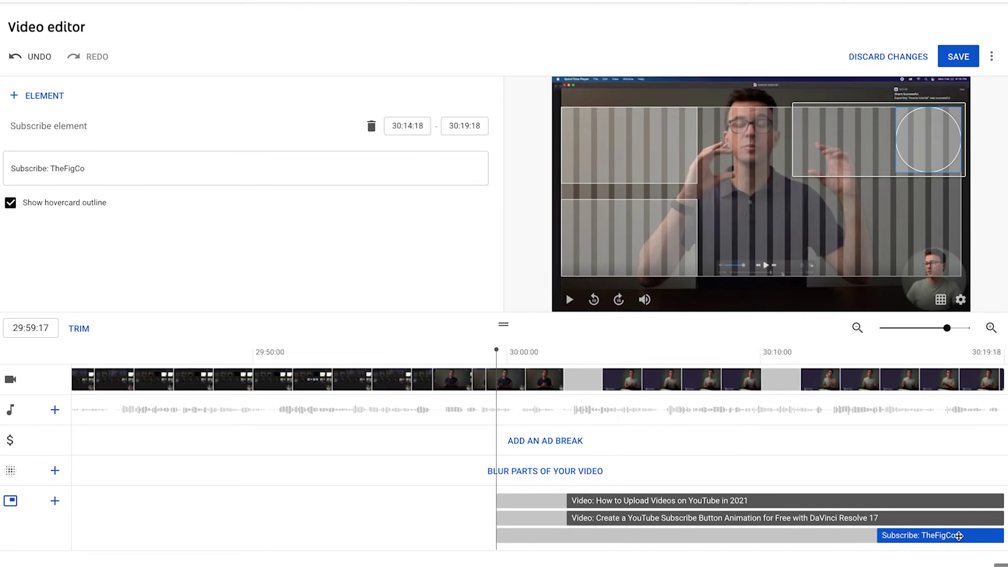
pyautogui.click(879, 474)
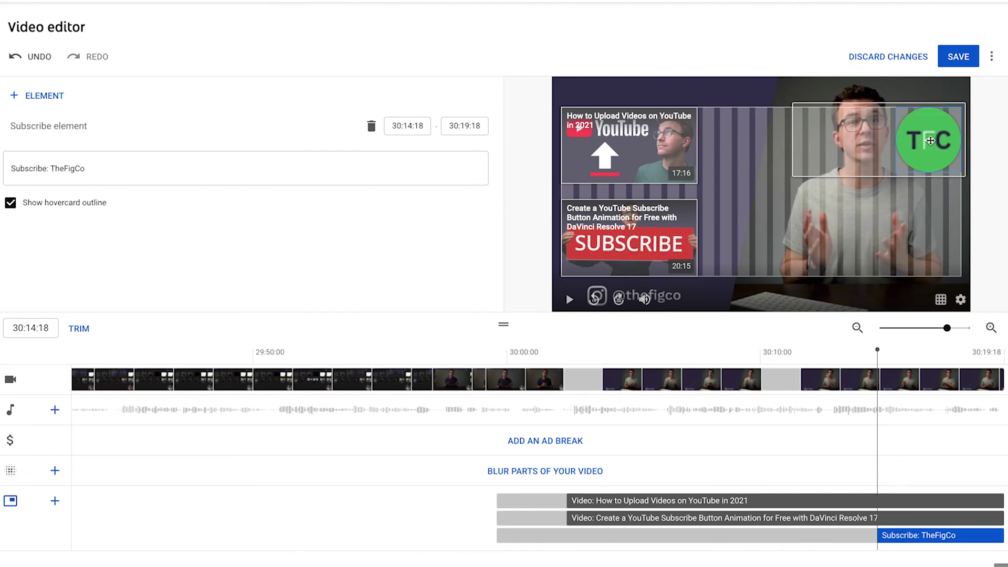
# Position the subscribe element beside the first video card without overlap and save.
pyautogui.moveTo(931, 141); pyautogui.dragTo(704, 141)
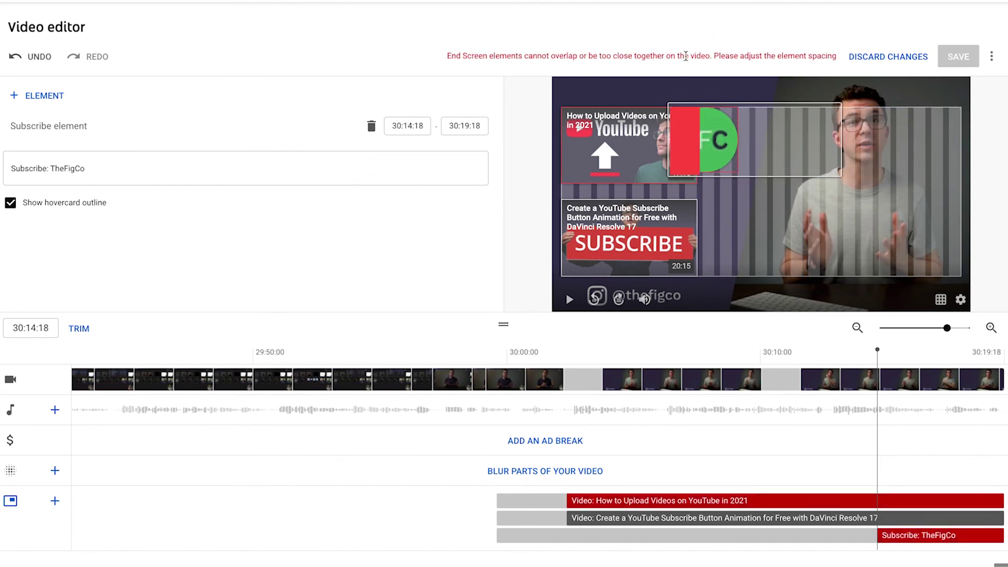
pyautogui.moveTo(680, 55); pyautogui.dragTo(740, 57)
pyautogui.moveTo(727, 127); pyautogui.dragTo(785, 125)
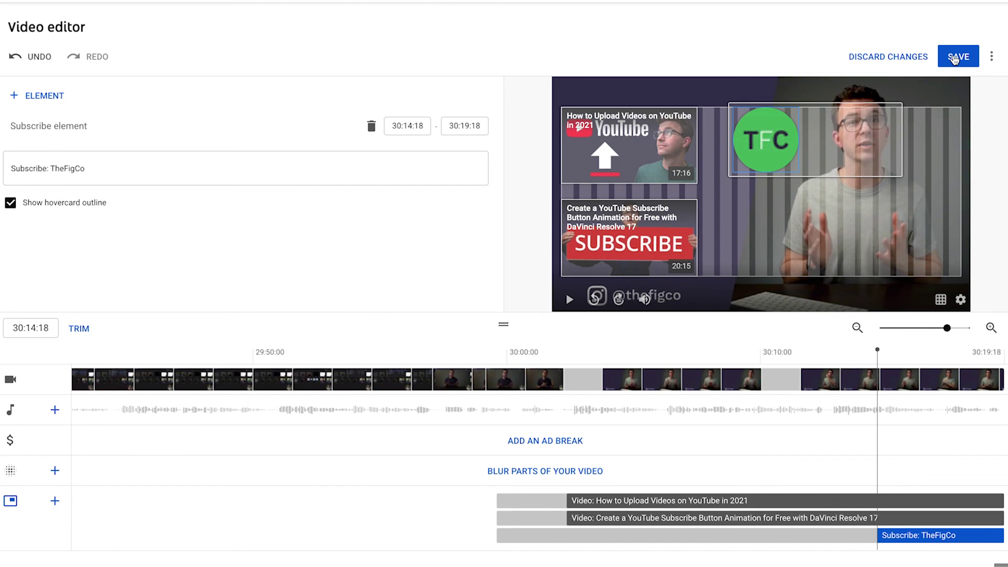
pyautogui.click(954, 58)
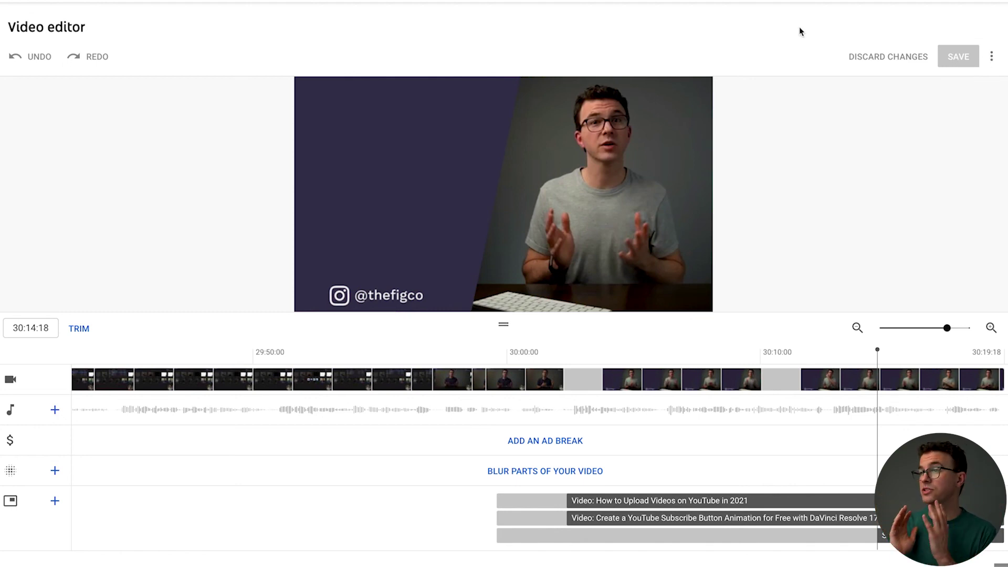
# Open the Video editor's three-dot Options menu.
pyautogui.click(991, 56)
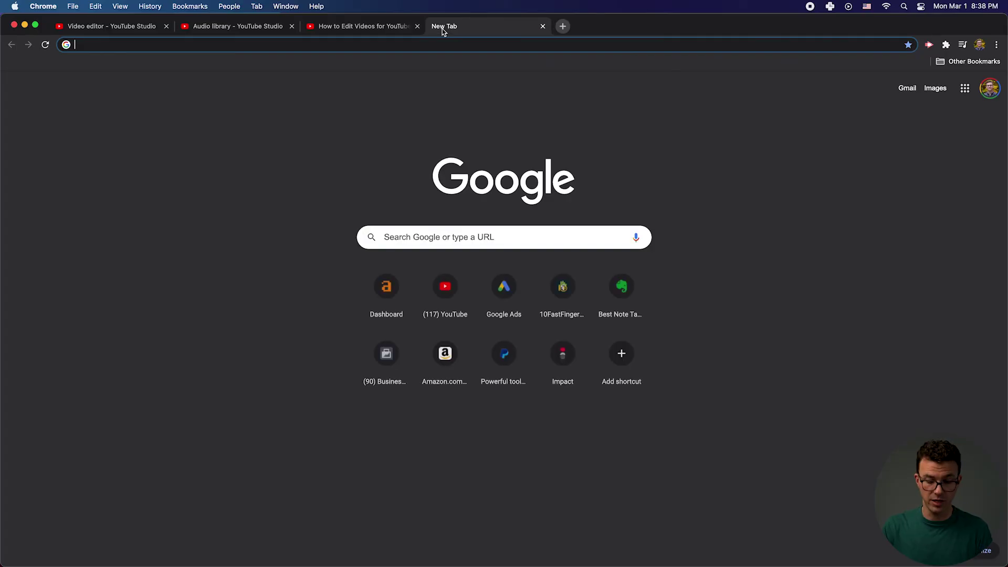
# Load the TheFigCo en Español channel's Videos page and scroll through its uploads.
pyautogui.press('Return')
pyautogui.scroll(-1, 744, 465)
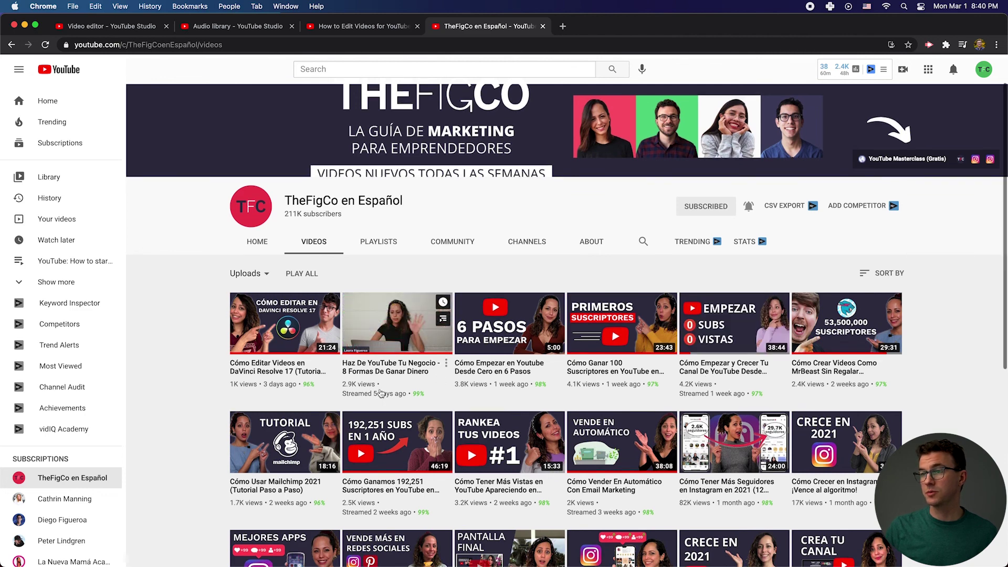
pyautogui.scroll(1, 578, 389)
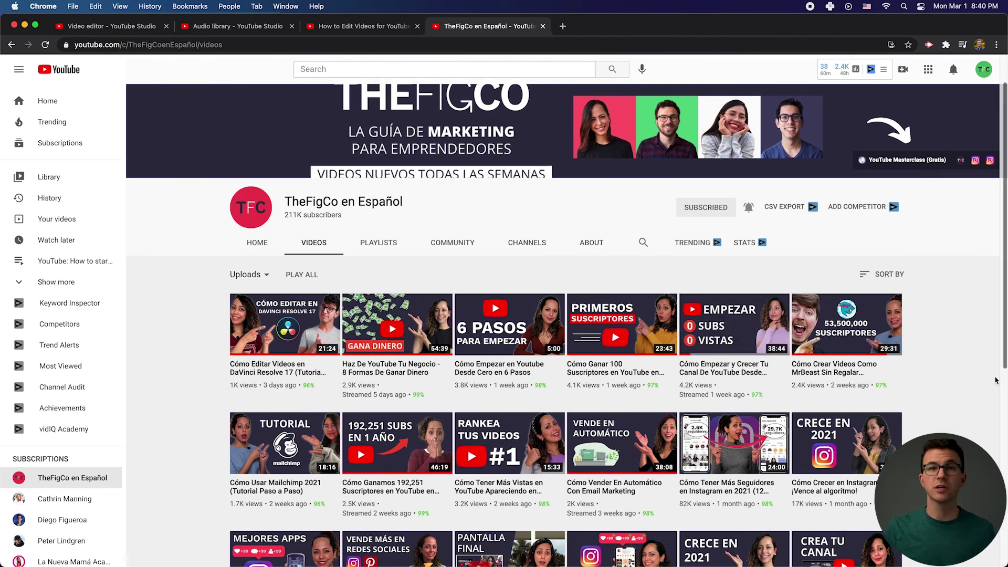
pyautogui.scroll(1, 1000, 379)
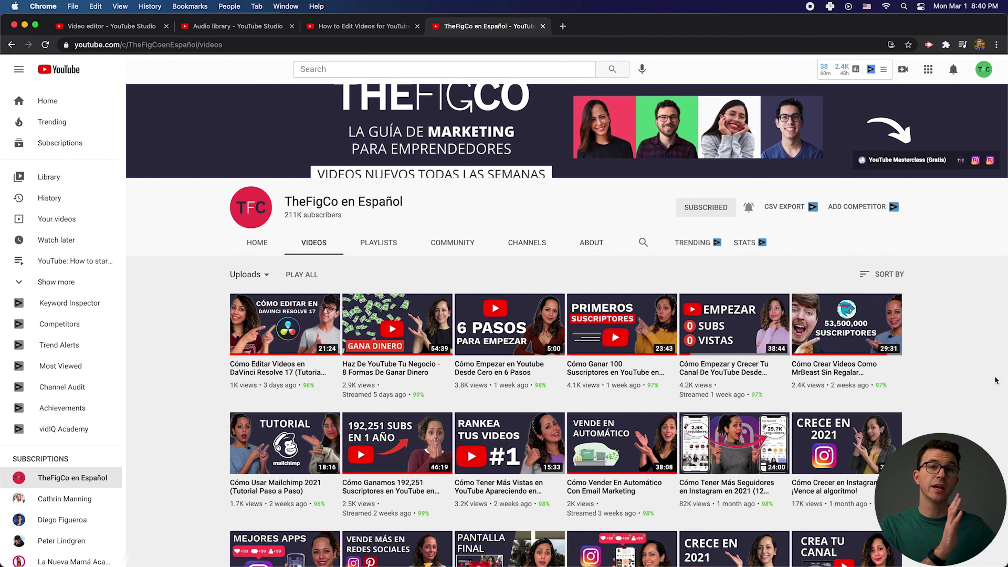